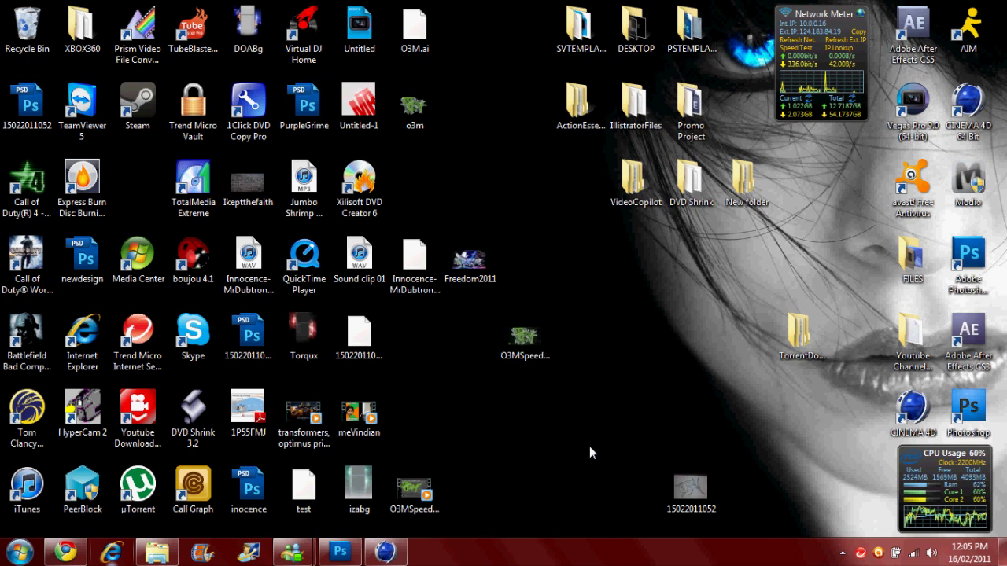
# Restore the empty Photoshop CS5 window from the Windows taskbar.
pyautogui.click(354, 554)
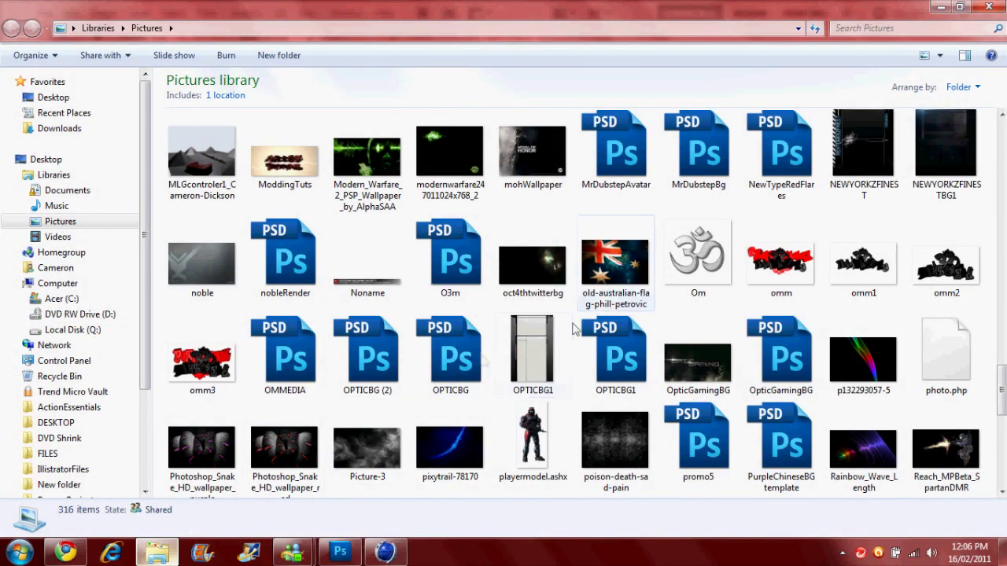
# Open Om.jpg from the Pictures library in Photoshop by dragging it over.
pyautogui.click(158, 553)
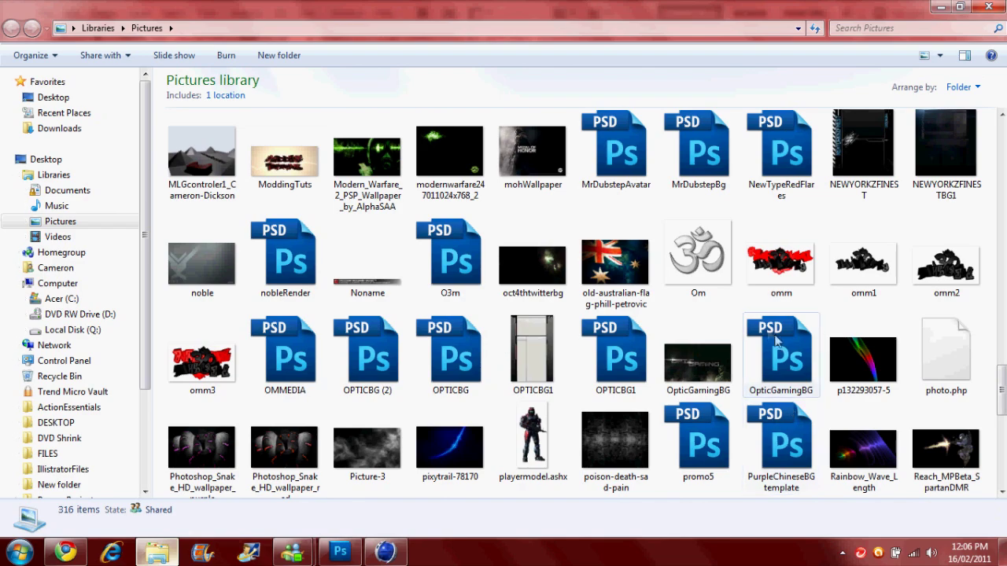
pyautogui.moveTo(698, 259); pyautogui.dragTo(419, 268)
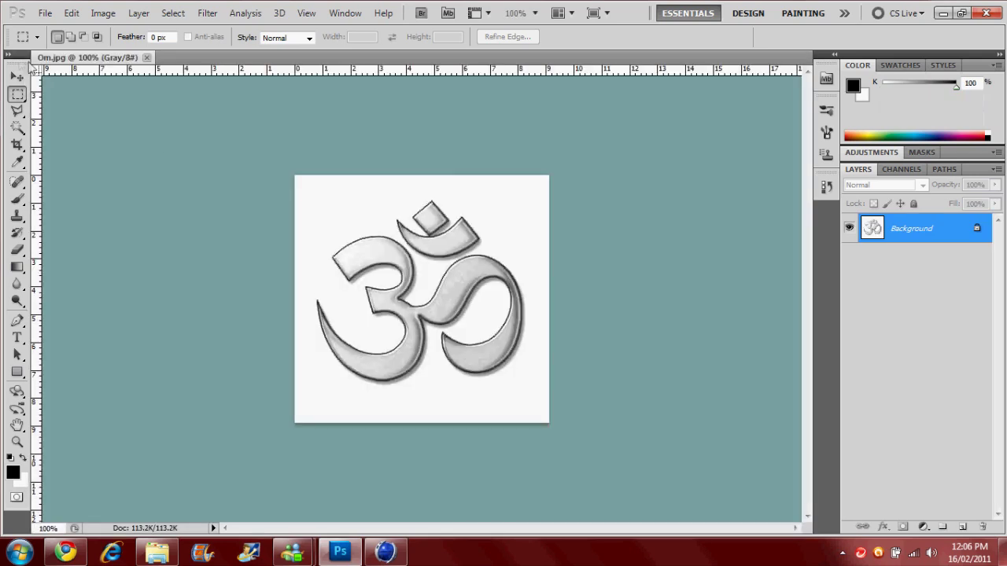
# Convert the locked Background layer into an editable Layer 0.
pyautogui.click(17, 77)
pyautogui.doubleClick(912, 232)
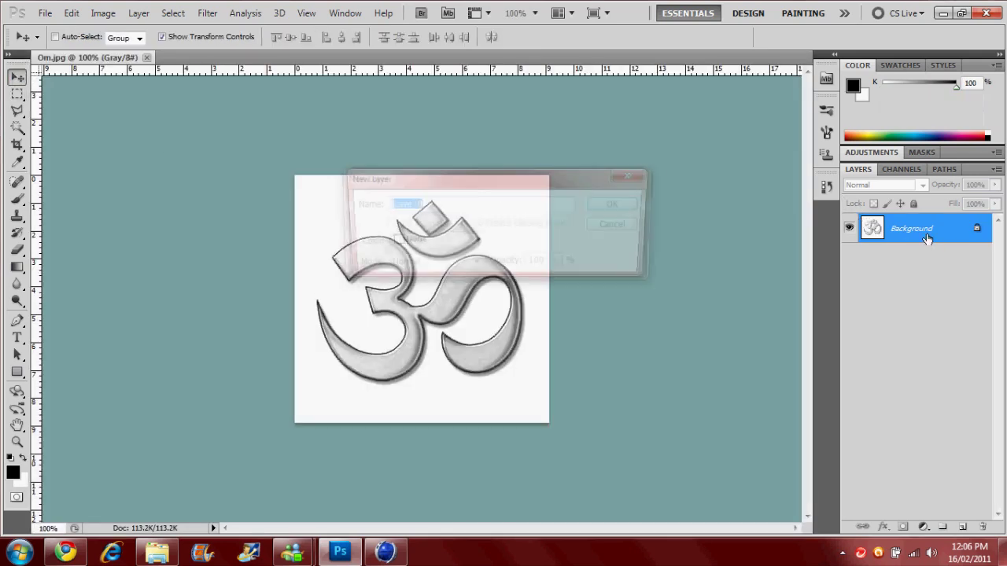
pyautogui.click(616, 204)
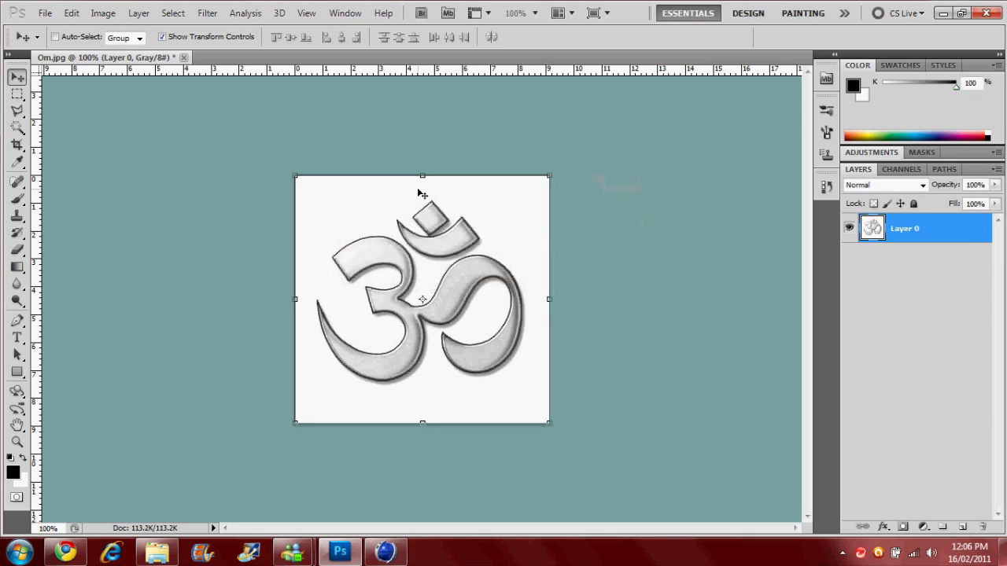
# Magic Wand the white surroundings, delete them to transparency, and deselect.
pyautogui.click(18, 128)
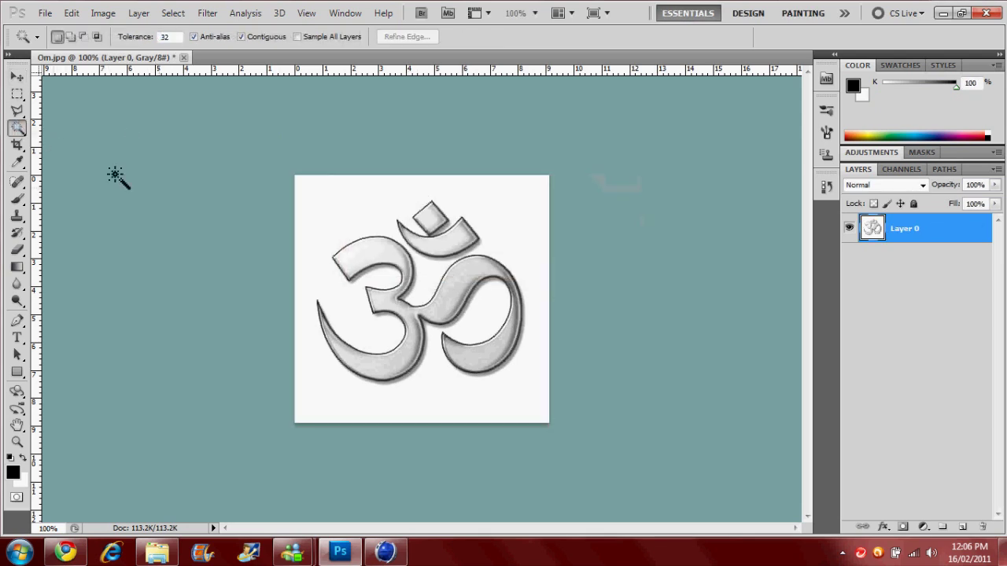
pyautogui.click(441, 388)
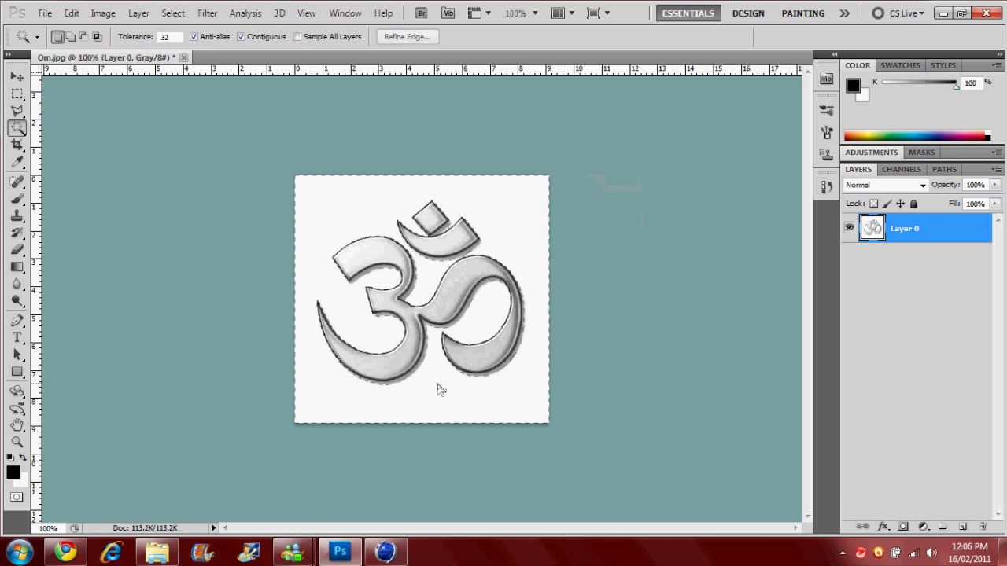
pyautogui.press('Delete')
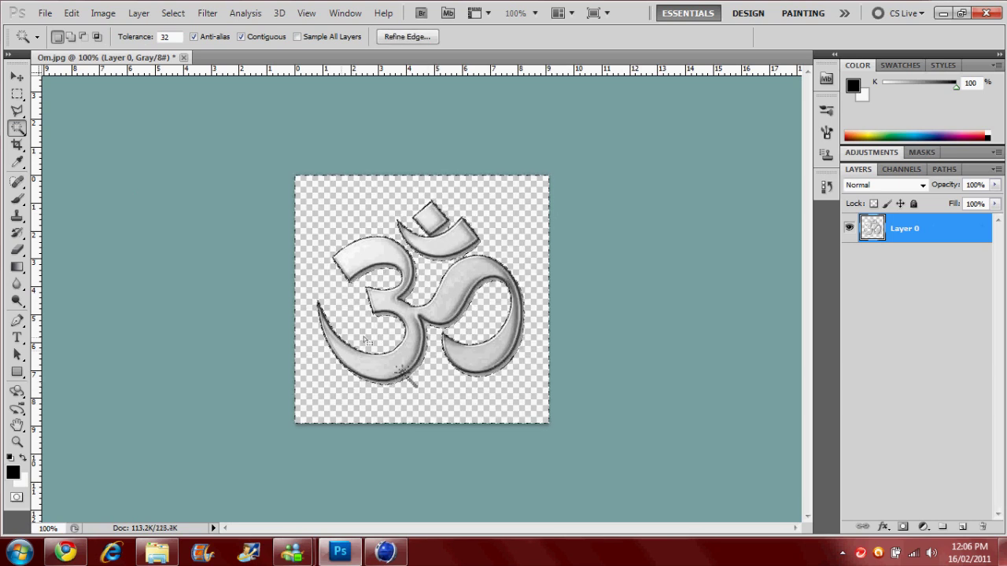
pyautogui.hotkey('ctrl', 'd')
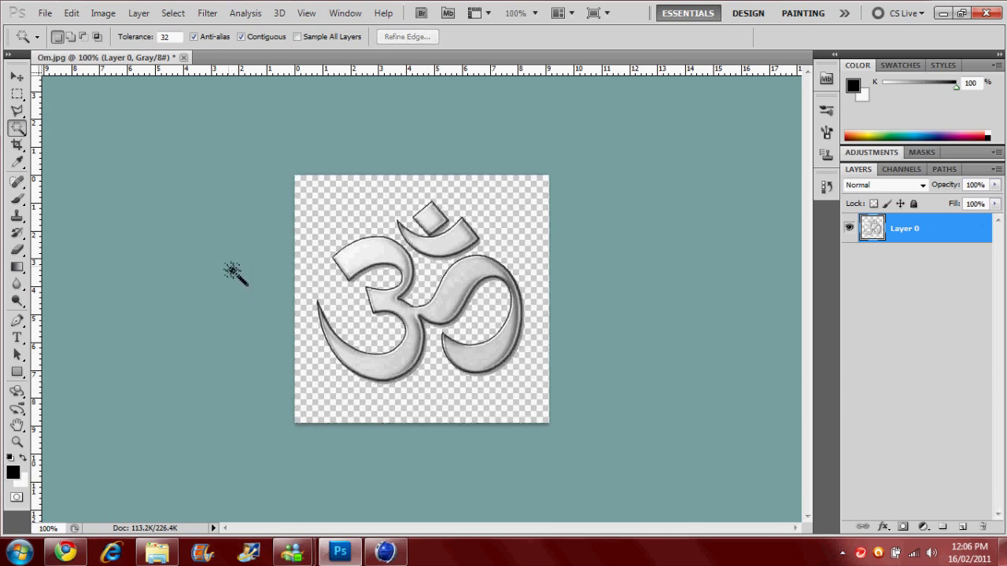
pyautogui.click(16, 77)
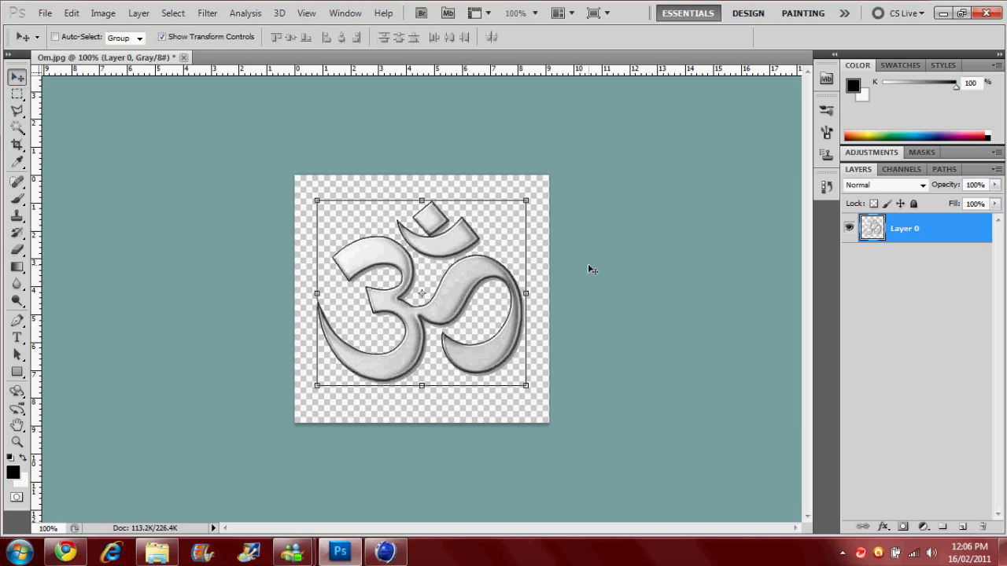
pyautogui.click(17, 111)
# Outline a wedge on the Om's lower-right curve with the Polygonal Lasso and delete it.
pyautogui.click(475, 323)
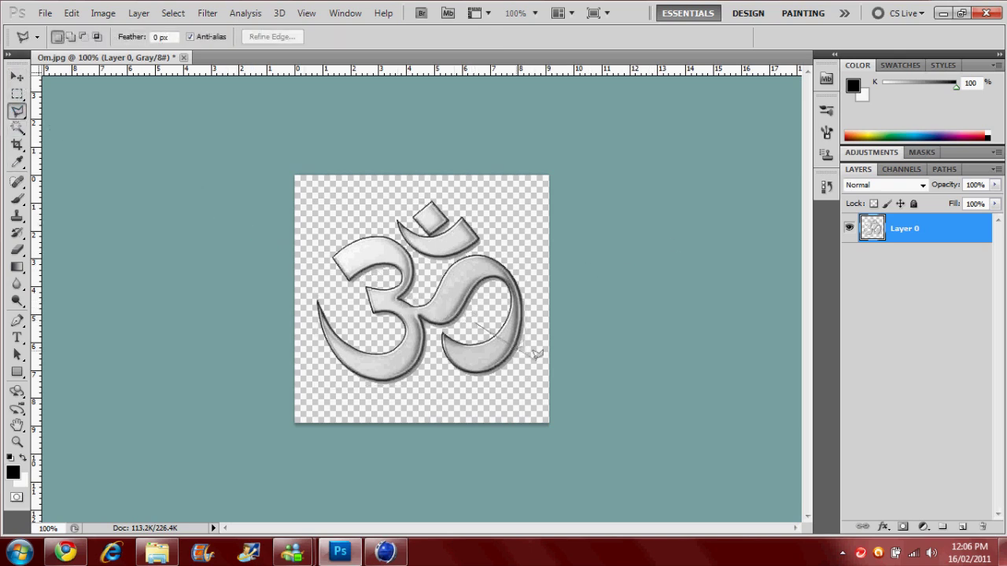
pyautogui.click(475, 323)
pyautogui.press('Delete')
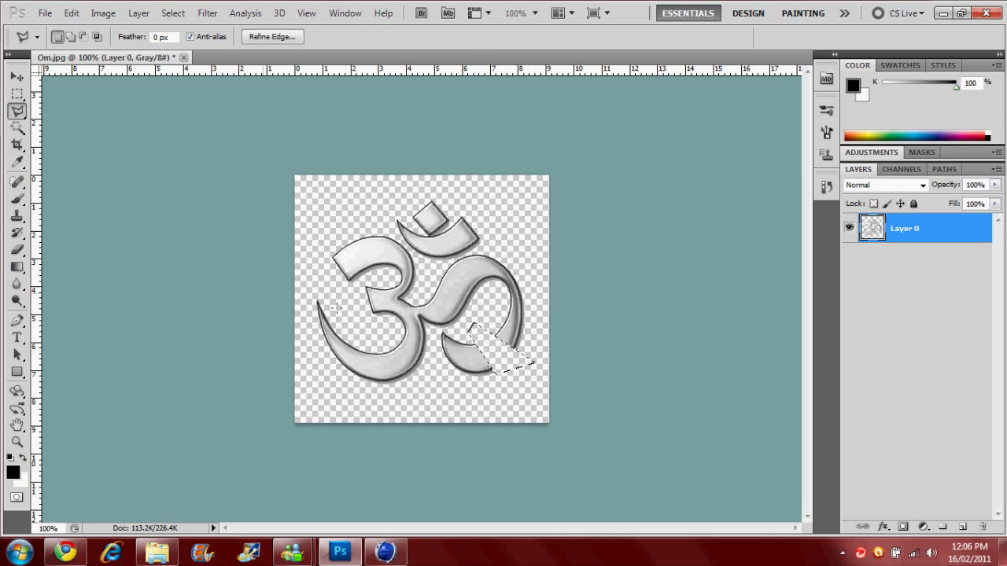
pyautogui.hotkey('ctrl', 'd')
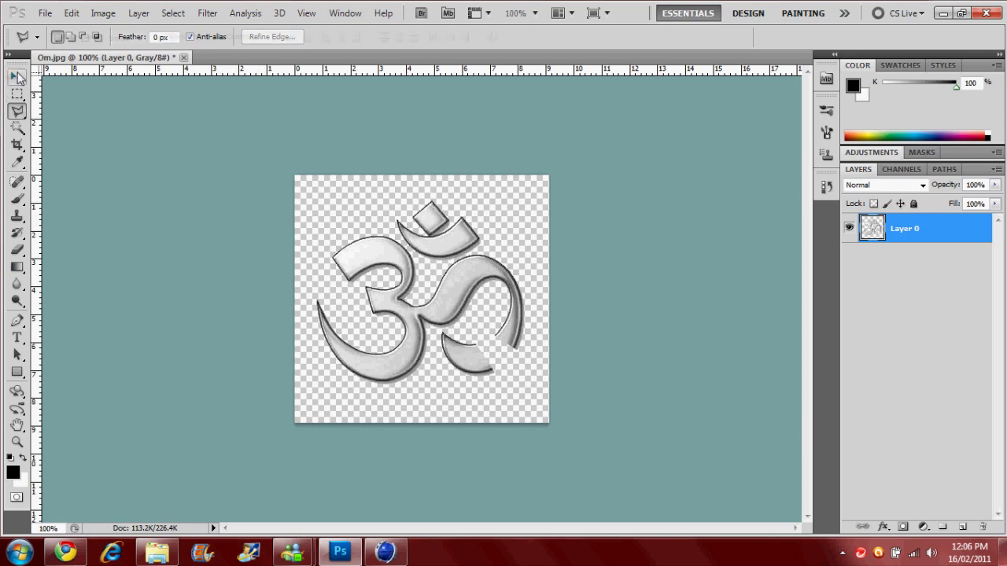
pyautogui.click(16, 76)
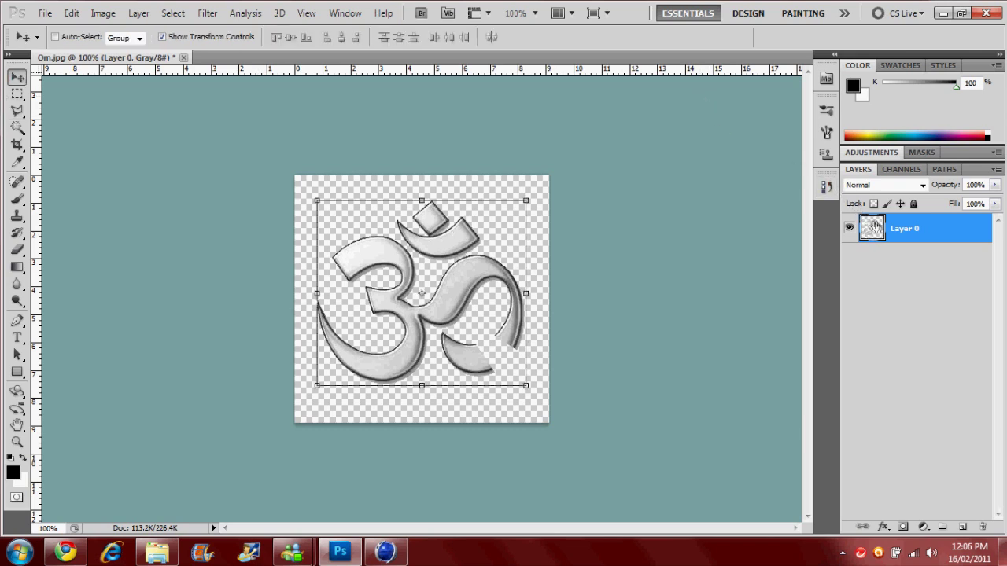
pyautogui.rightClick(875, 227)
# Load the Om layer's pixels as a selection and make a work path at 2.0 pixel tolerance.
pyautogui.click(846, 299)
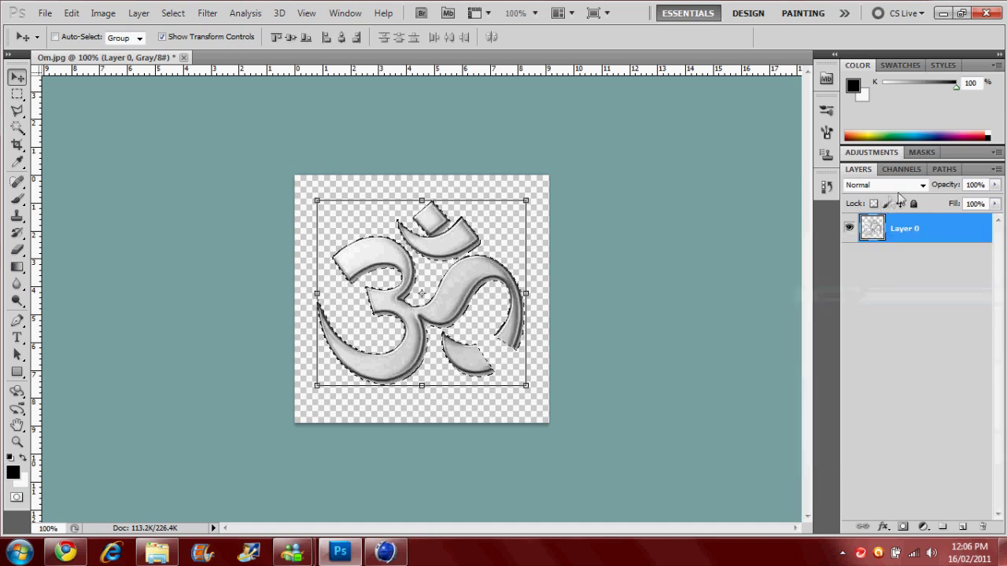
pyautogui.click(941, 170)
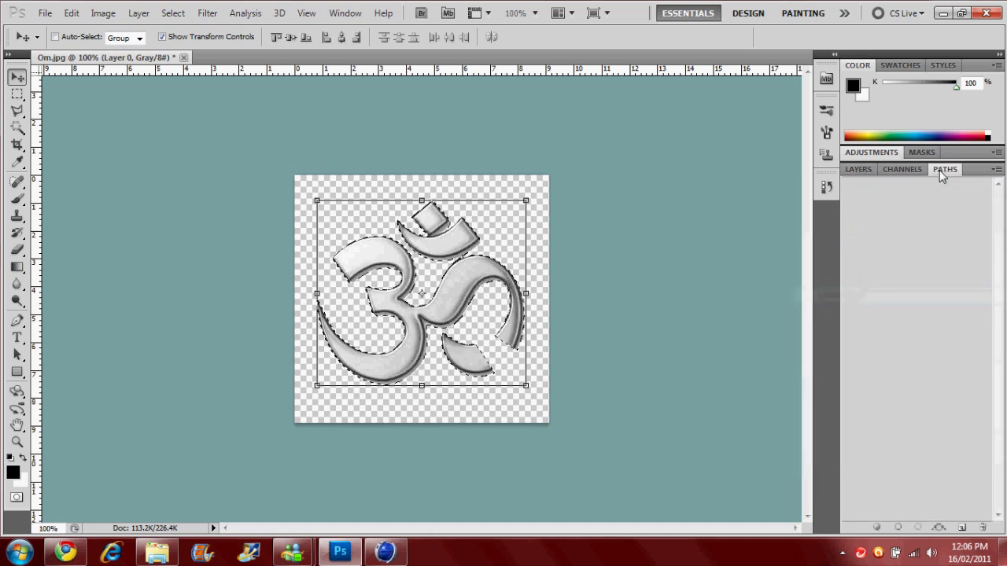
pyautogui.rightClick(899, 210)
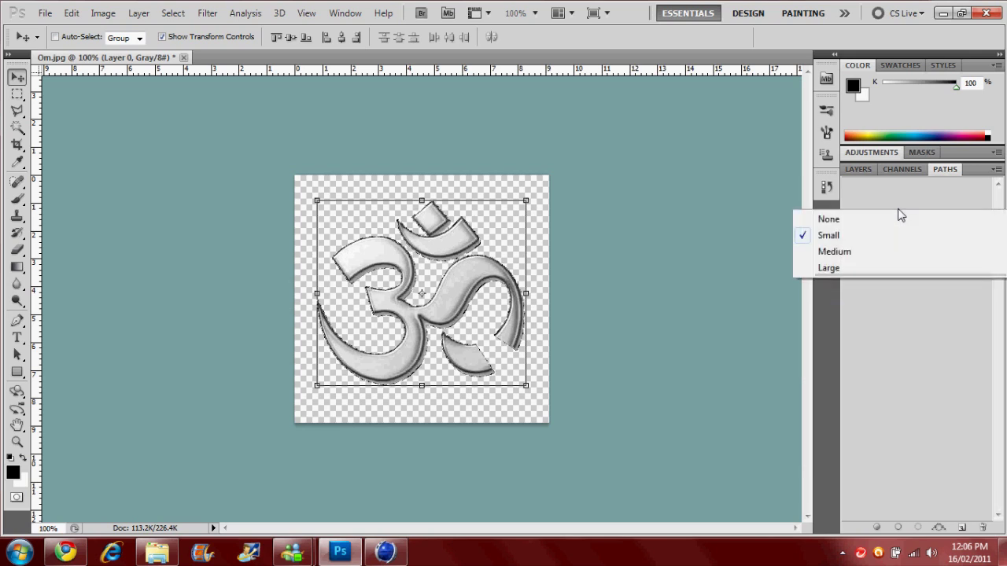
pyautogui.click(995, 175)
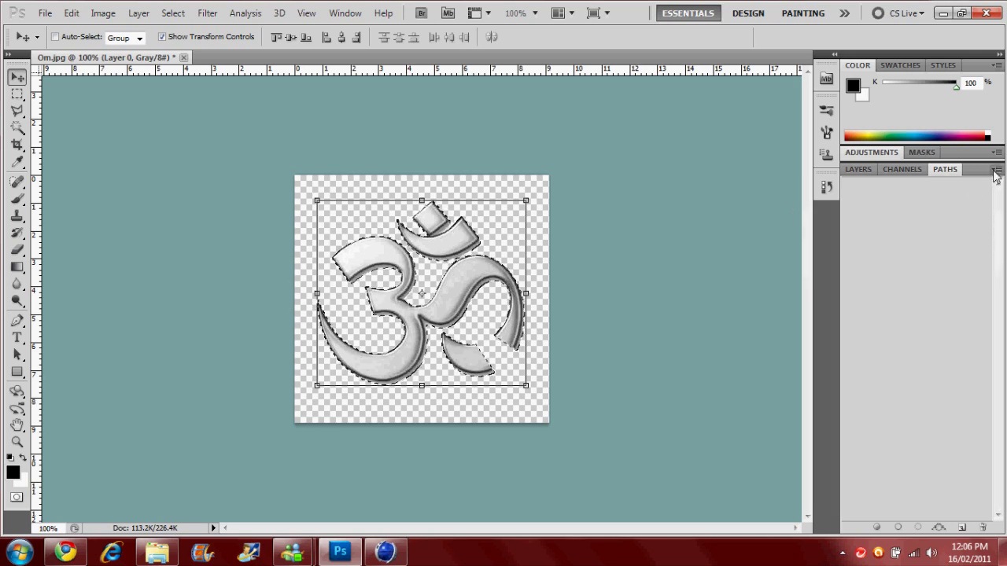
pyautogui.click(996, 172)
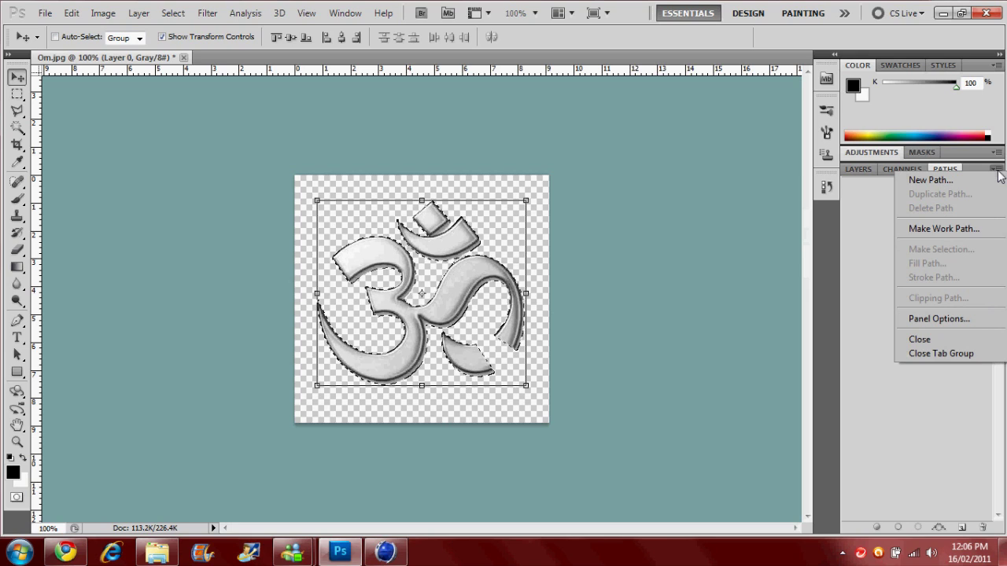
pyautogui.click(960, 228)
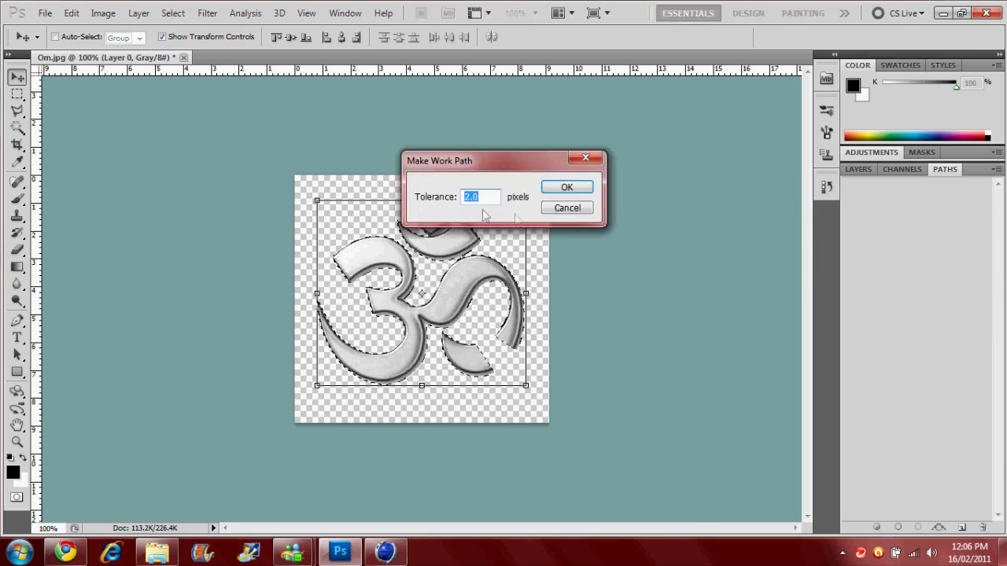
pyautogui.click(566, 187)
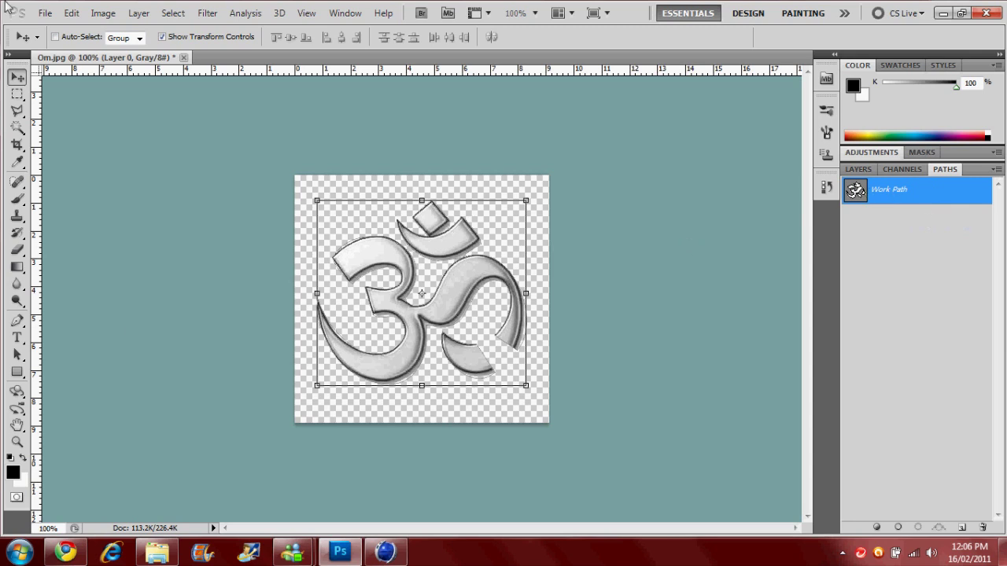
# Export the Work Path via Paths to Illustrator, saving it as TUTOM.ai on the Desktop.
pyautogui.click(49, 18)
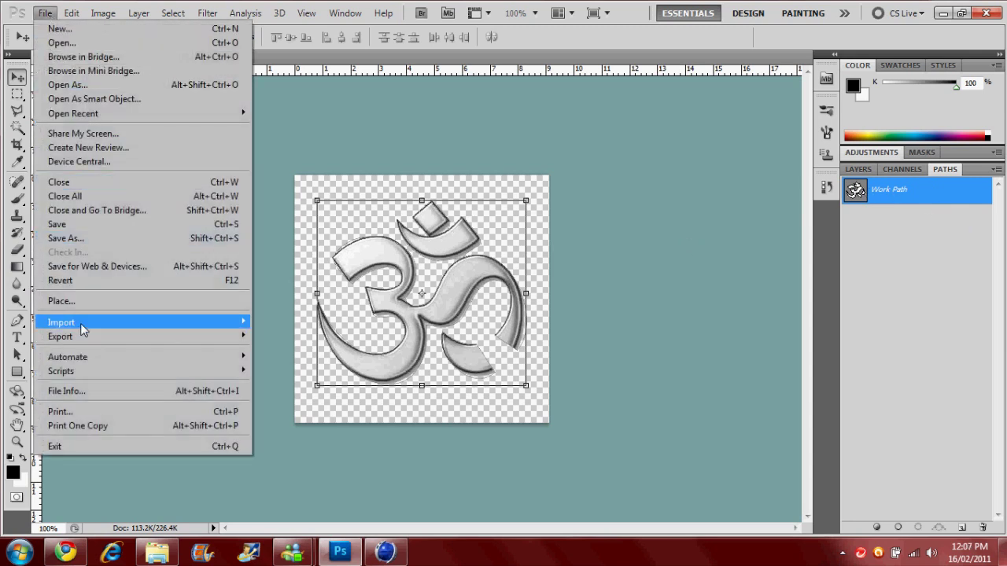
pyautogui.moveTo(83, 336)
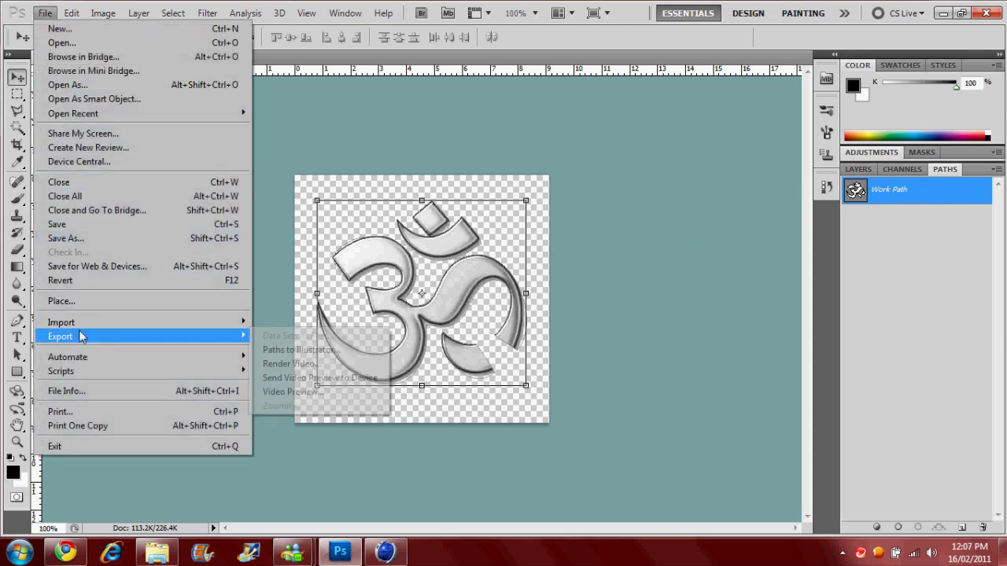
pyautogui.click(275, 350)
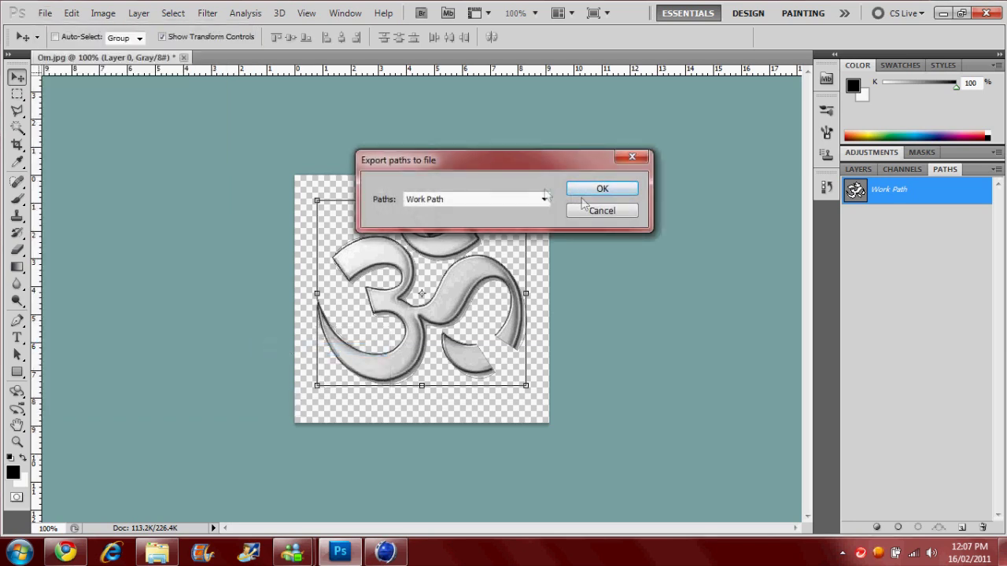
pyautogui.click(598, 192)
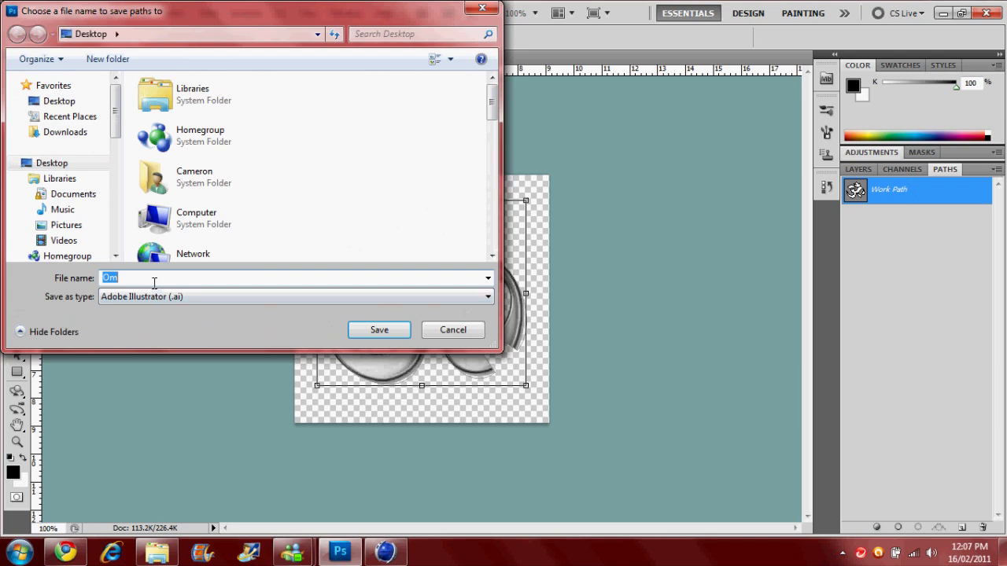
pyautogui.write('t')
pyautogui.press('BackSpace')
pyautogui.write('tUT')
pyautogui.press('BackSpace')
pyautogui.press('BackSpace')
pyautogui.press('BackSpace')
pyautogui.write('TUT')
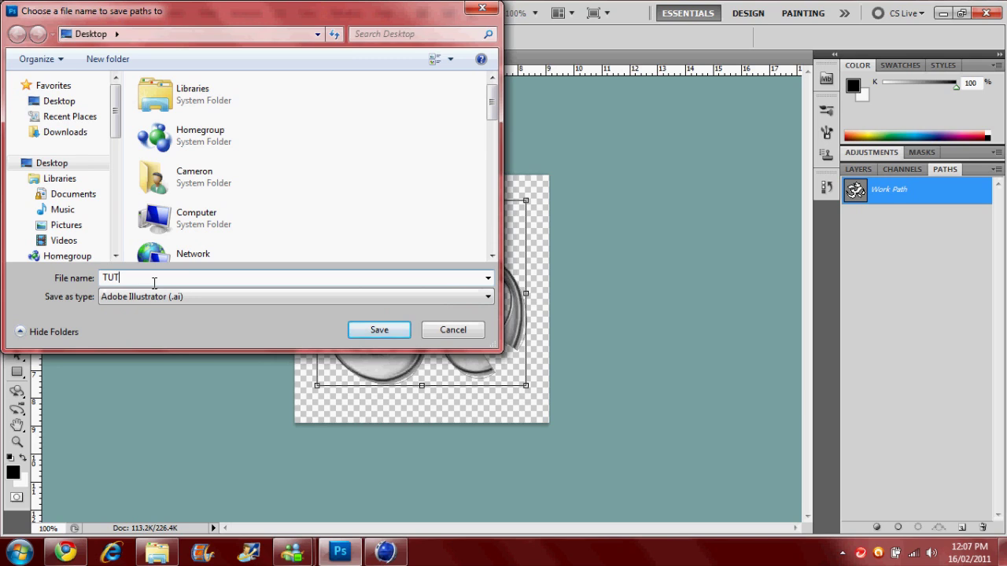
pyautogui.write('OM')
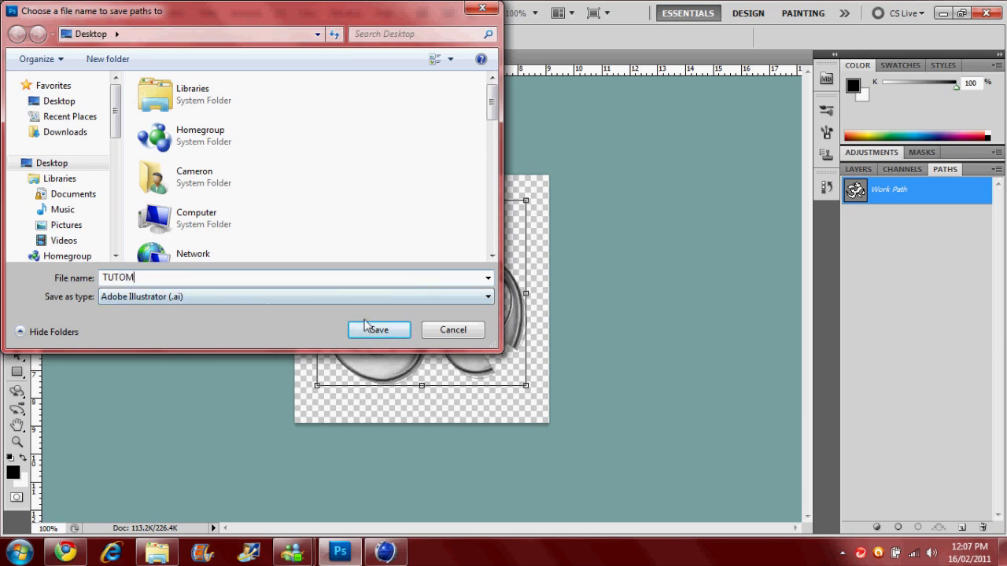
pyautogui.click(361, 328)
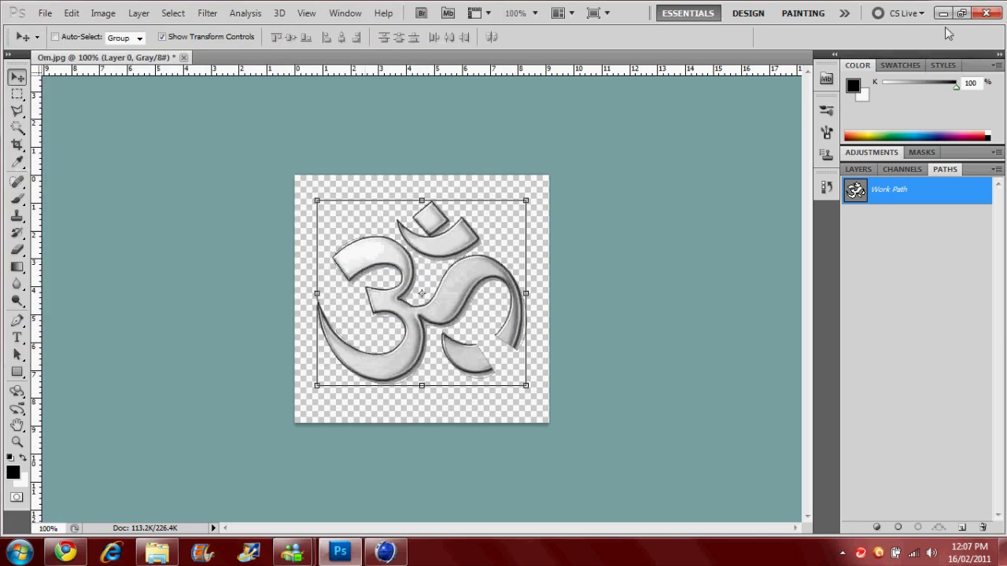
# Minimize Photoshop and Explorer, then drag TUTOM.ai from the desktop into Cinema 4D.
pyautogui.click(943, 12)
pyautogui.click(940, 7)
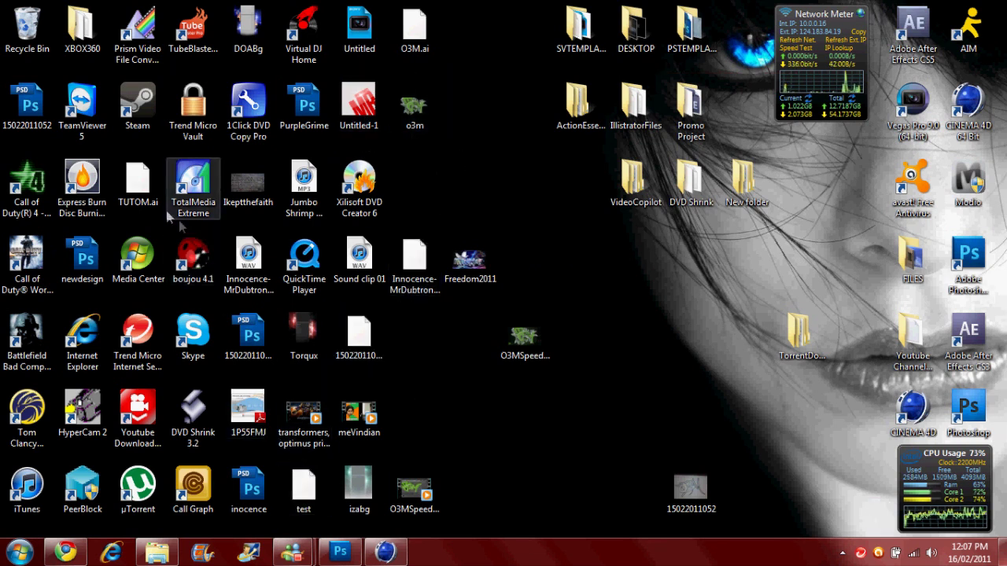
pyautogui.moveTo(146, 206); pyautogui.dragTo(360, 237)
# Accept the Illustrator import, orbit the view, and expand TUTOM to select Path 1.
pyautogui.click(334, 367)
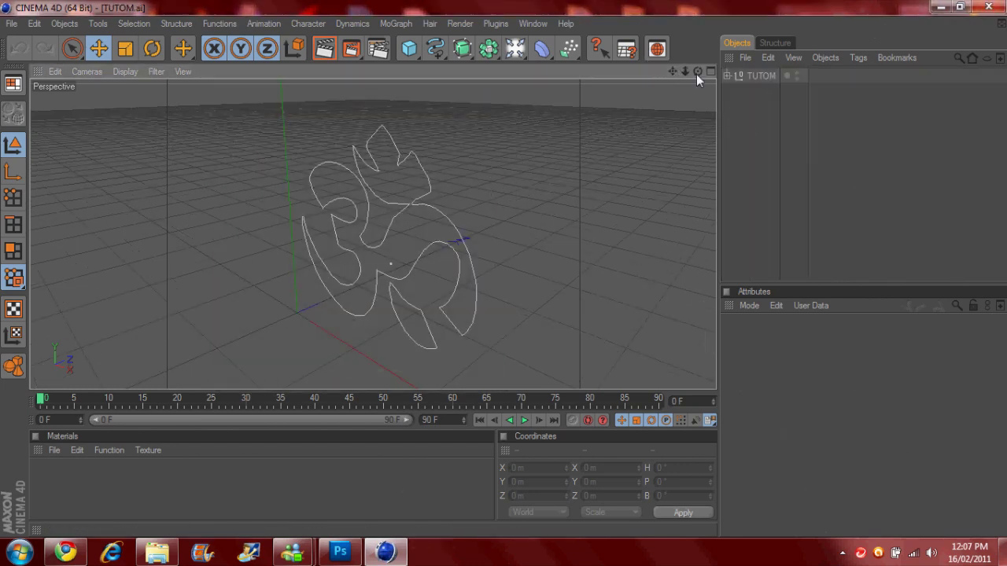
pyautogui.moveTo(696, 72); pyautogui.dragTo(645, 82)
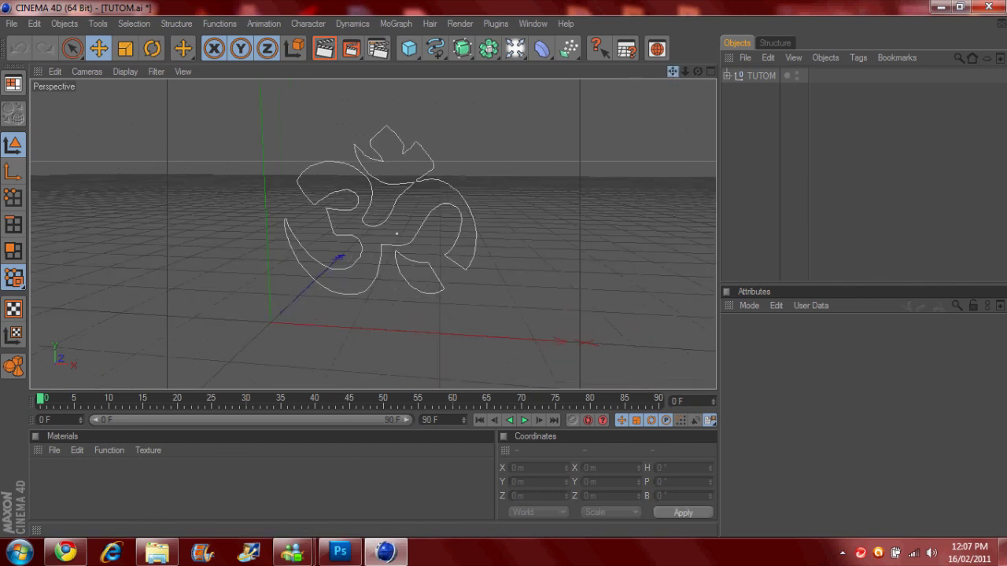
pyautogui.click(726, 76)
pyautogui.click(766, 105)
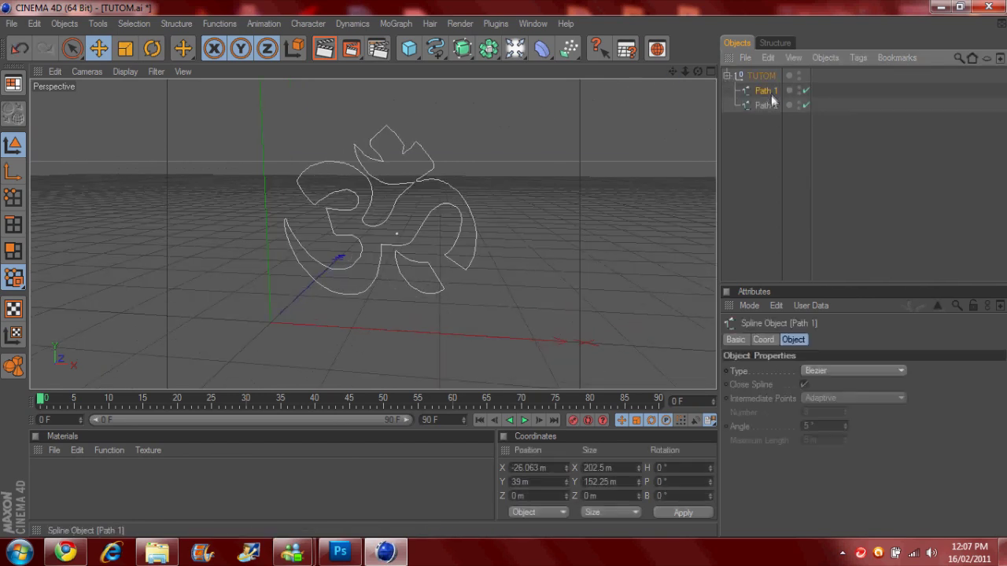
pyautogui.click(766, 90)
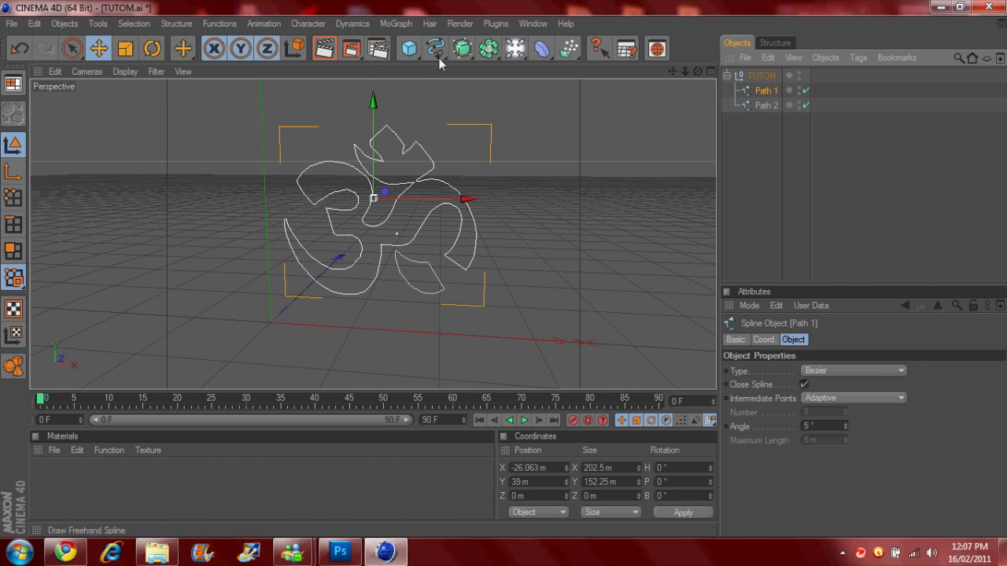
# Add two Extrude NURBS inside TUTOM, nesting Path 1 and Path 2 under them.
pyautogui.moveTo(466, 59); pyautogui.dragTo(619, 60)
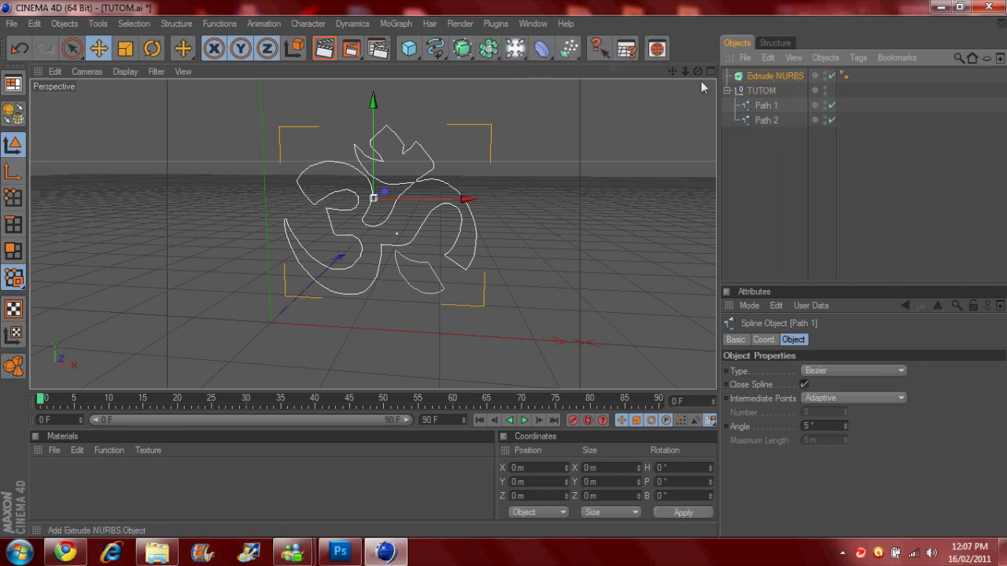
pyautogui.moveTo(778, 114); pyautogui.dragTo(775, 92)
pyautogui.click(773, 106)
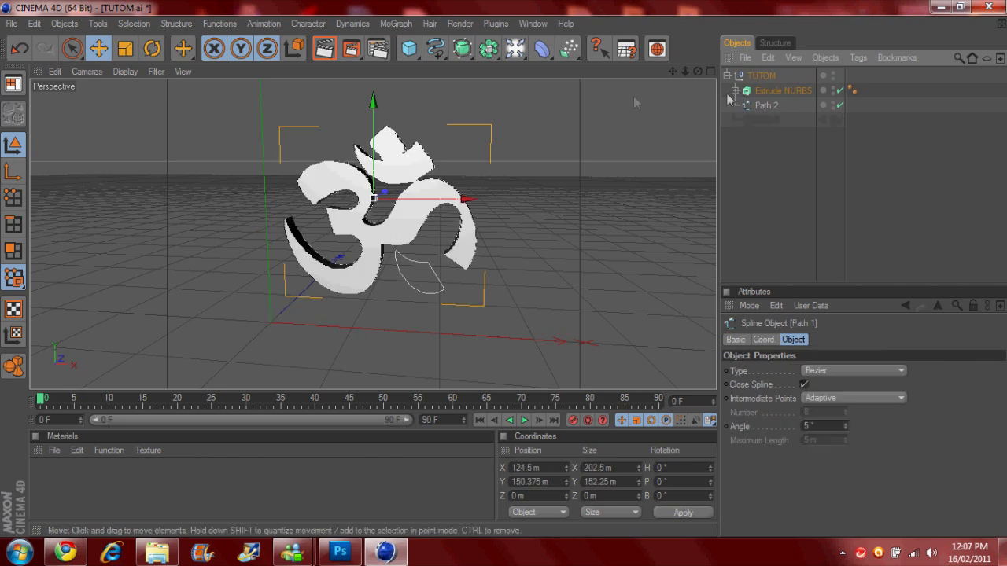
pyautogui.moveTo(478, 56); pyautogui.dragTo(580, 67)
pyautogui.moveTo(754, 116); pyautogui.dragTo(764, 107)
pyautogui.click(763, 122)
pyautogui.click(765, 91)
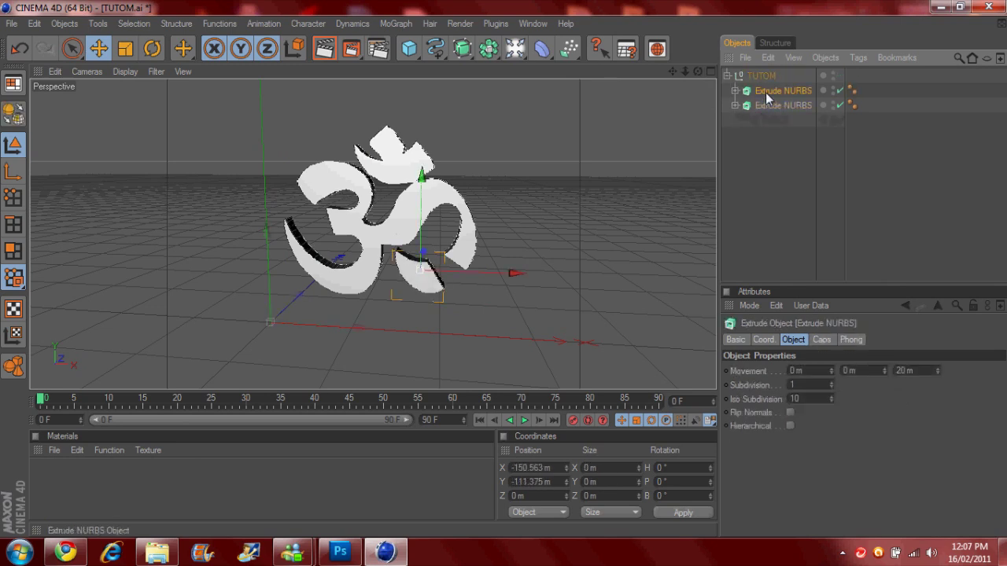
# Set the Movement Z depth of both Extrude NURBS to 80 m.
pyautogui.click(904, 371)
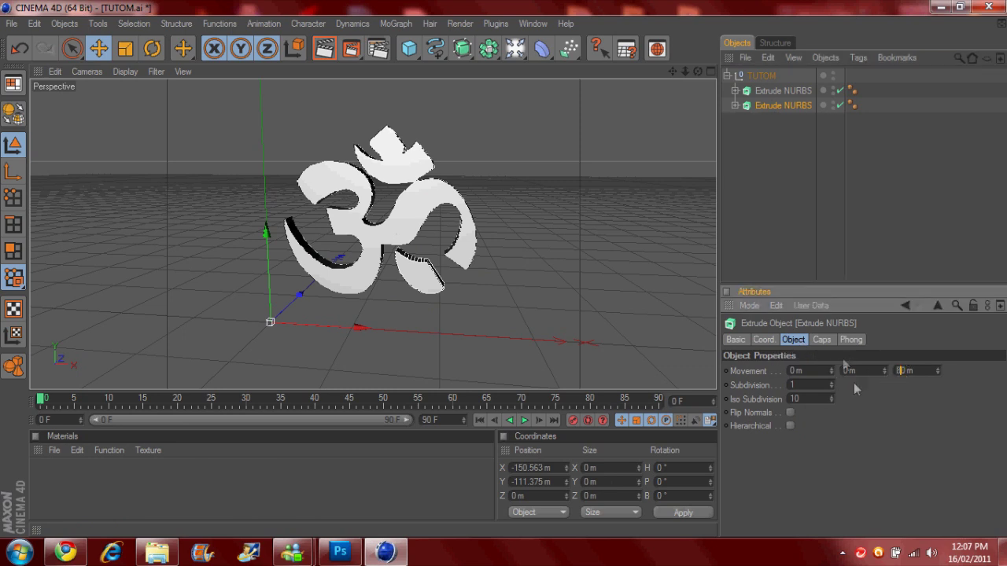
pyautogui.press('Return')
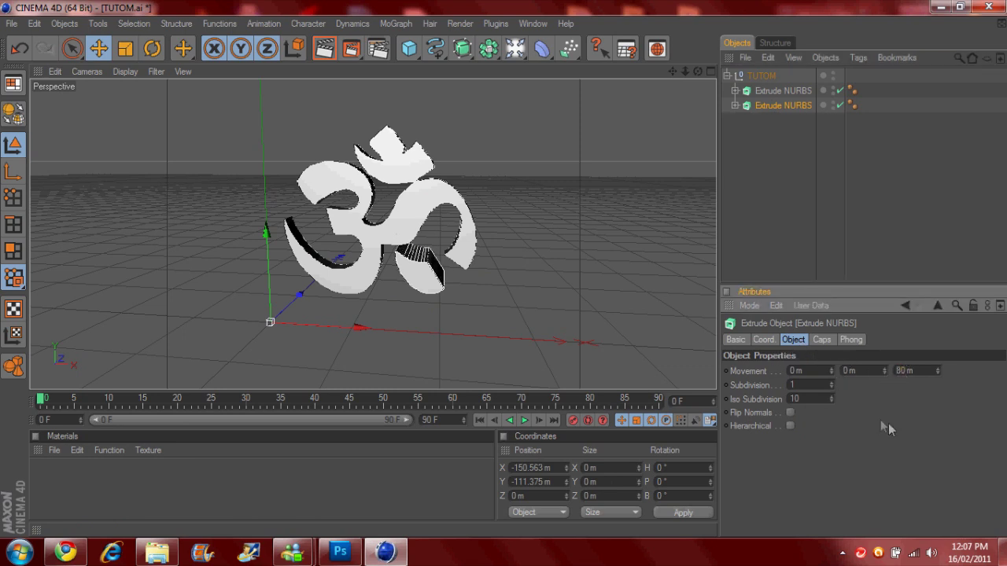
pyautogui.click(783, 90)
pyautogui.click(900, 371)
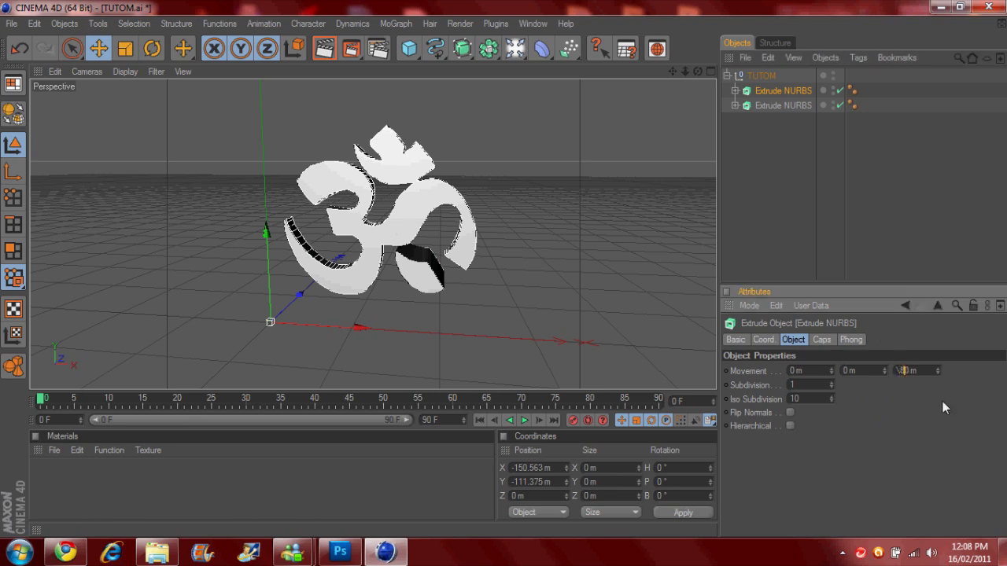
pyautogui.press('Return')
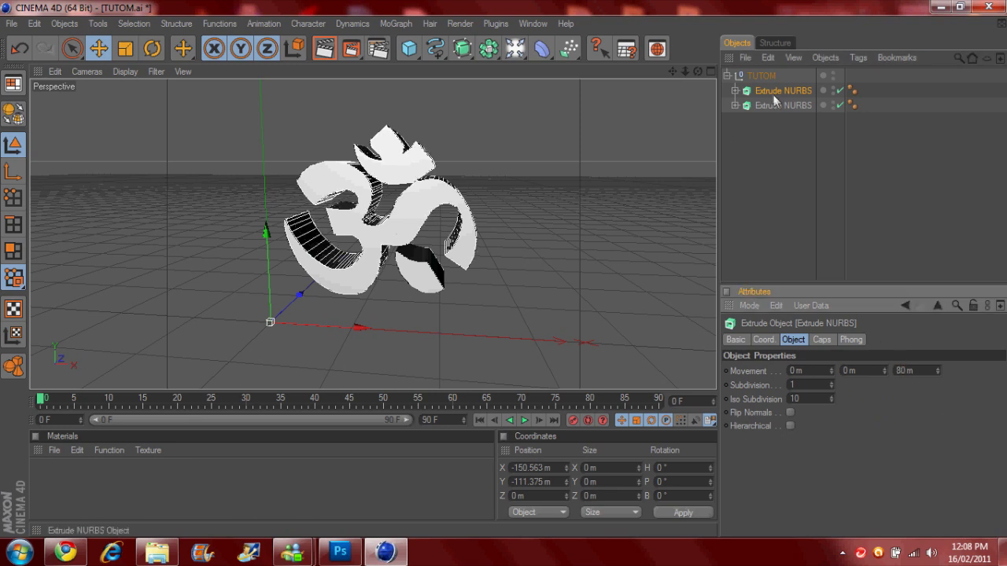
# Set Start and End caps of both Extrude NURBS to Fillet Cap, 5 m radius.
pyautogui.keyDown('shift'); pyautogui.click(773, 105); pyautogui.keyUp('shift')
pyautogui.click(822, 339)
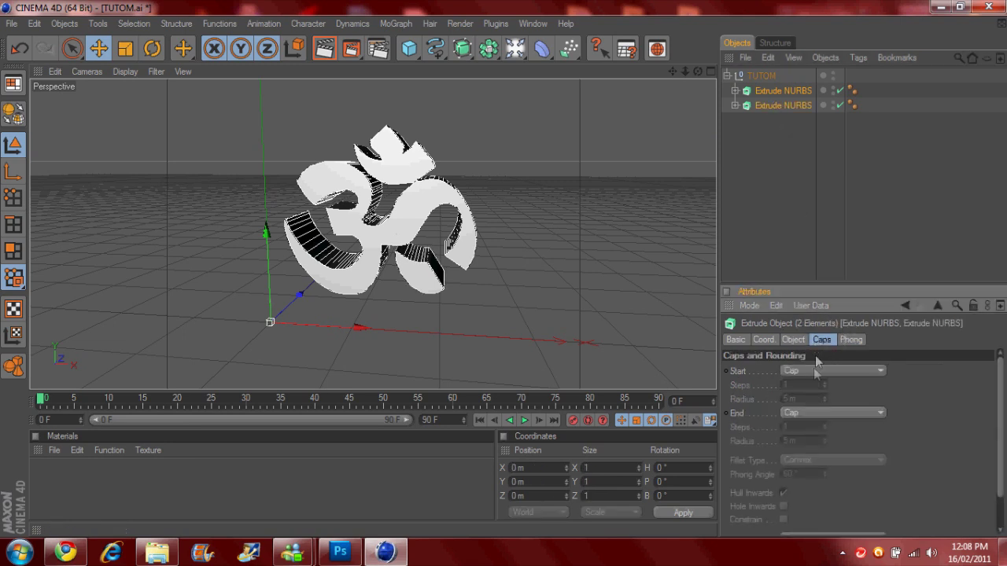
pyautogui.click(811, 372)
pyautogui.click(821, 427)
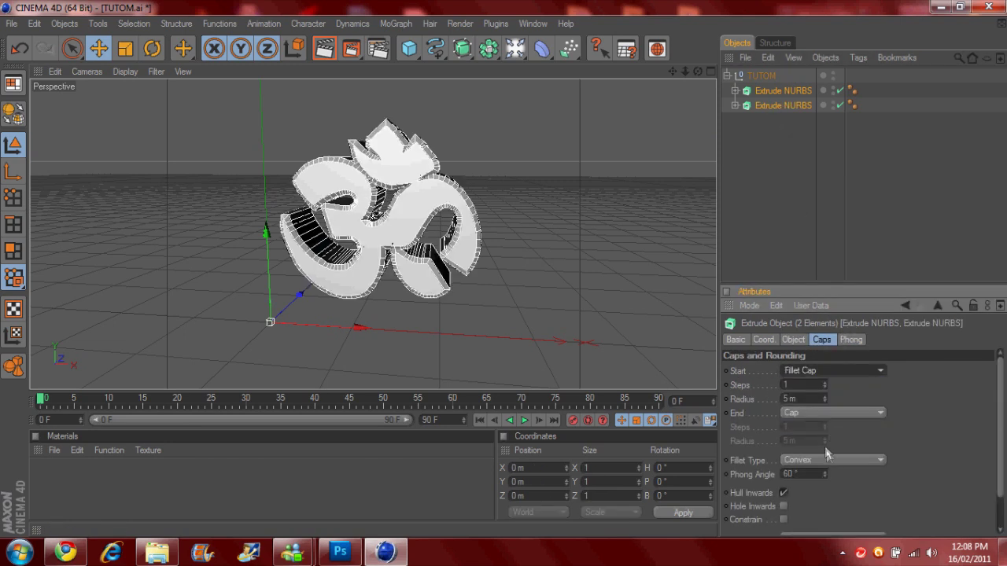
pyautogui.click(823, 414)
pyautogui.click(821, 455)
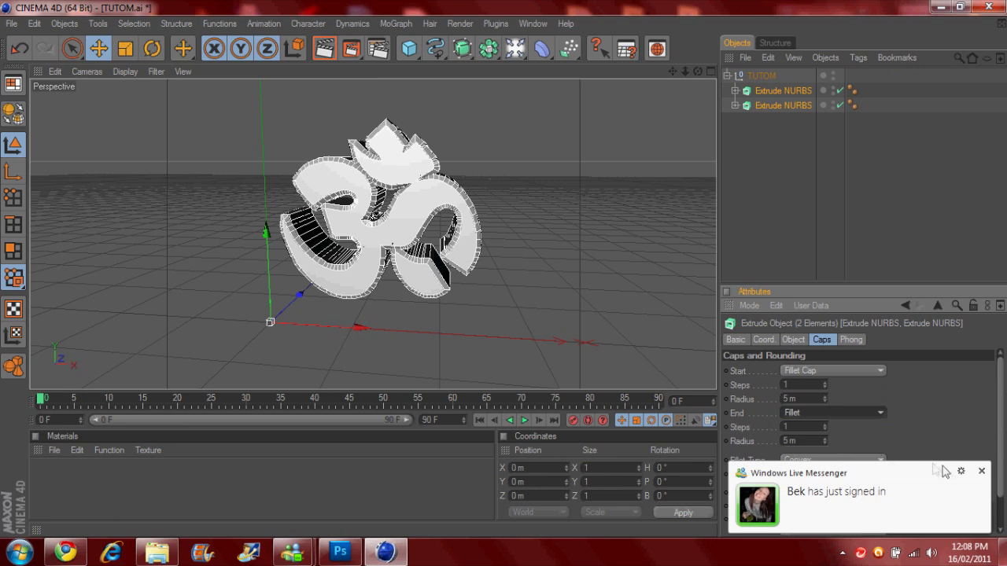
pyautogui.click(981, 471)
pyautogui.click(815, 412)
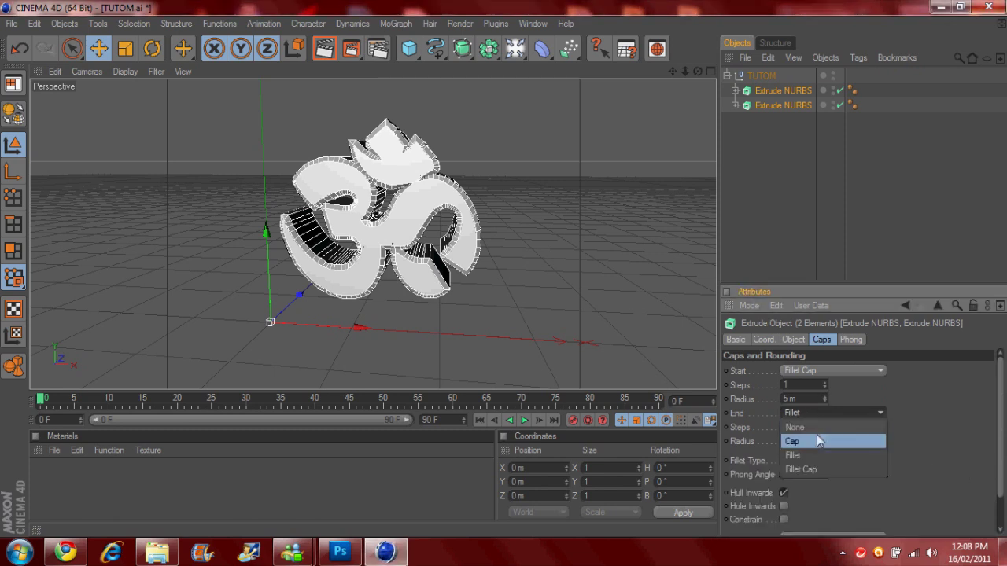
pyautogui.click(811, 470)
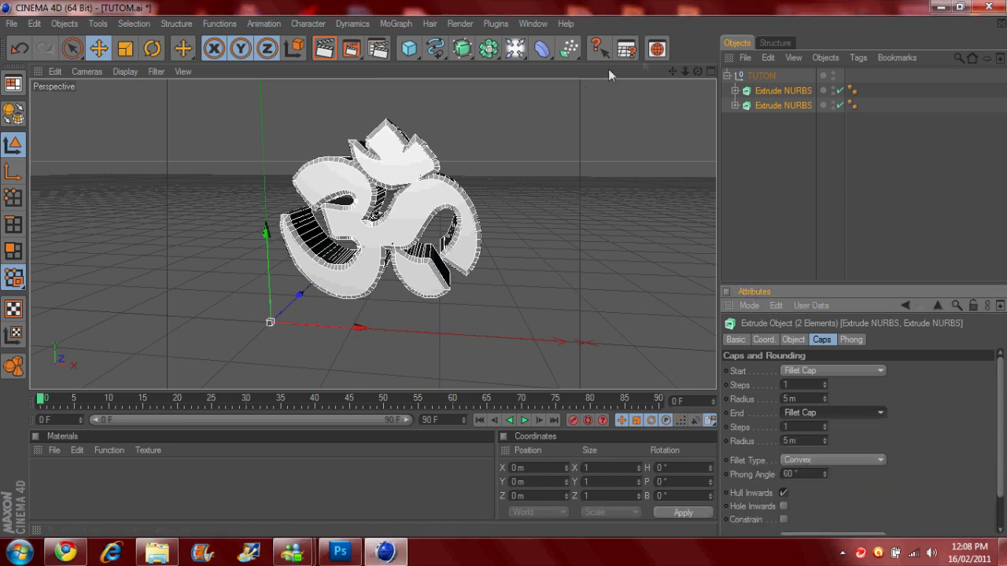
# Render a preview of the filleted Om, then orbit around the model to check it.
pyautogui.click(324, 48)
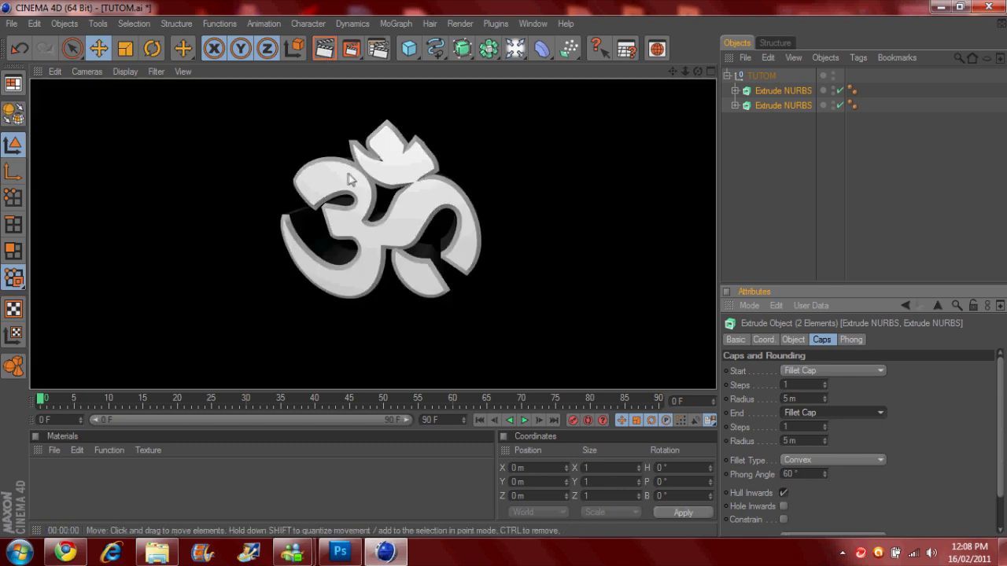
pyautogui.click(483, 173)
pyautogui.moveTo(697, 72); pyautogui.dragTo(776, 81)
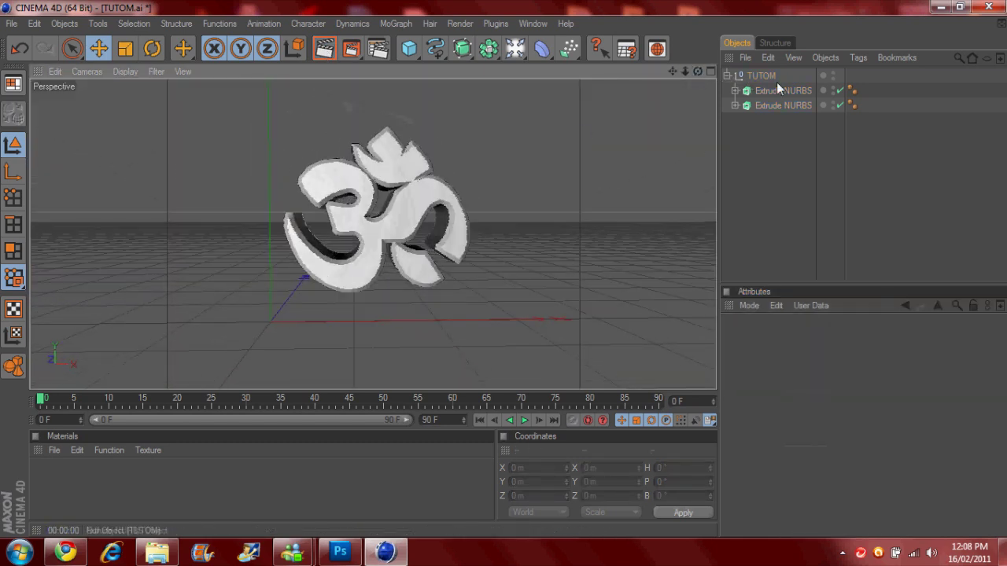
pyautogui.click(779, 105)
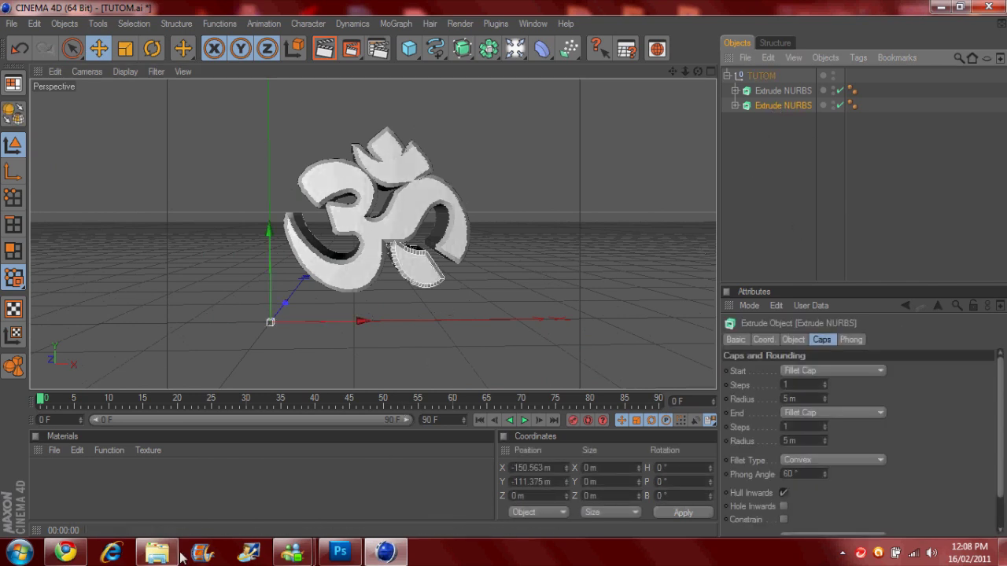
pyautogui.click(340, 552)
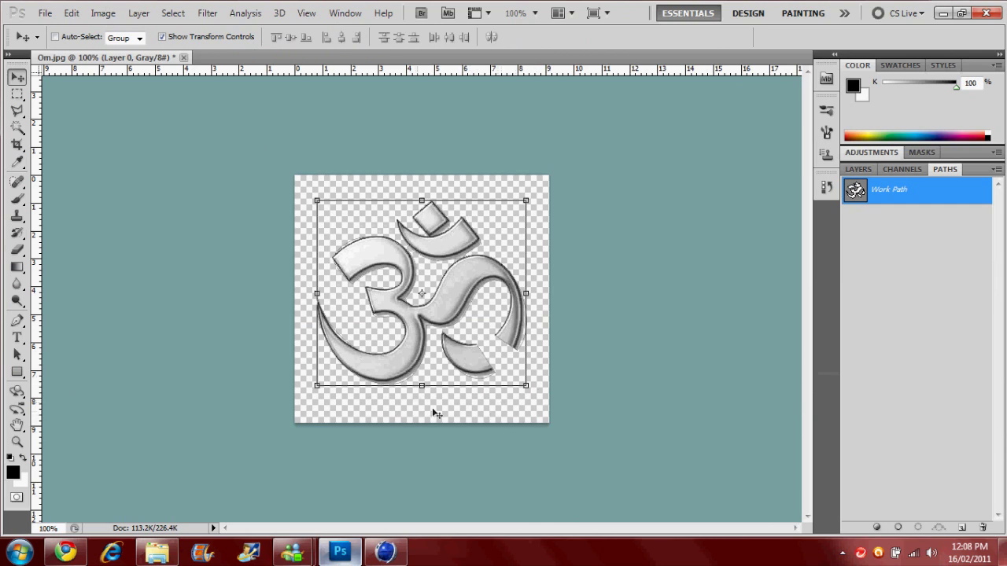
pyautogui.moveTo(402, 421); pyautogui.dragTo(557, 263)
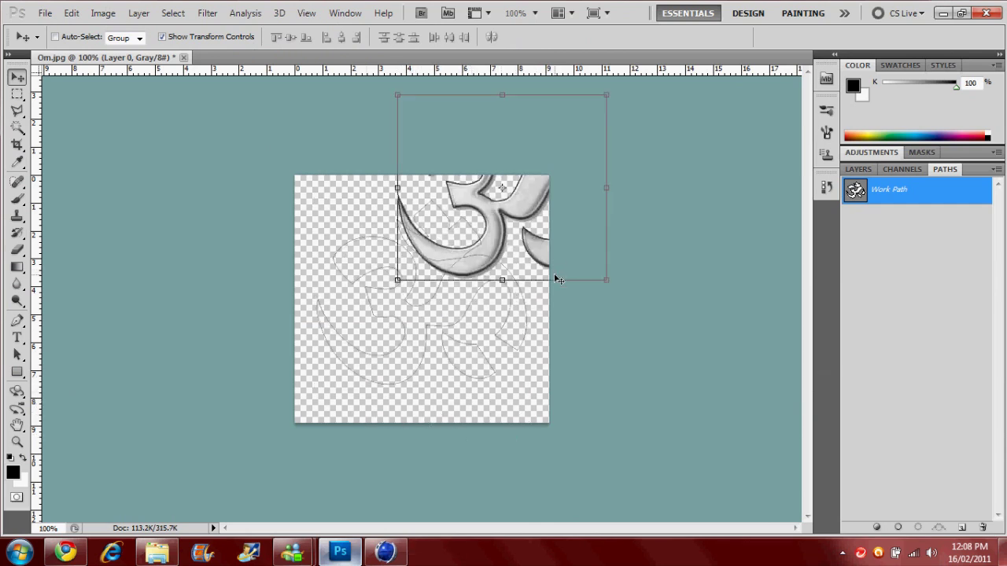
pyautogui.hotkey('ctrl', 'z')
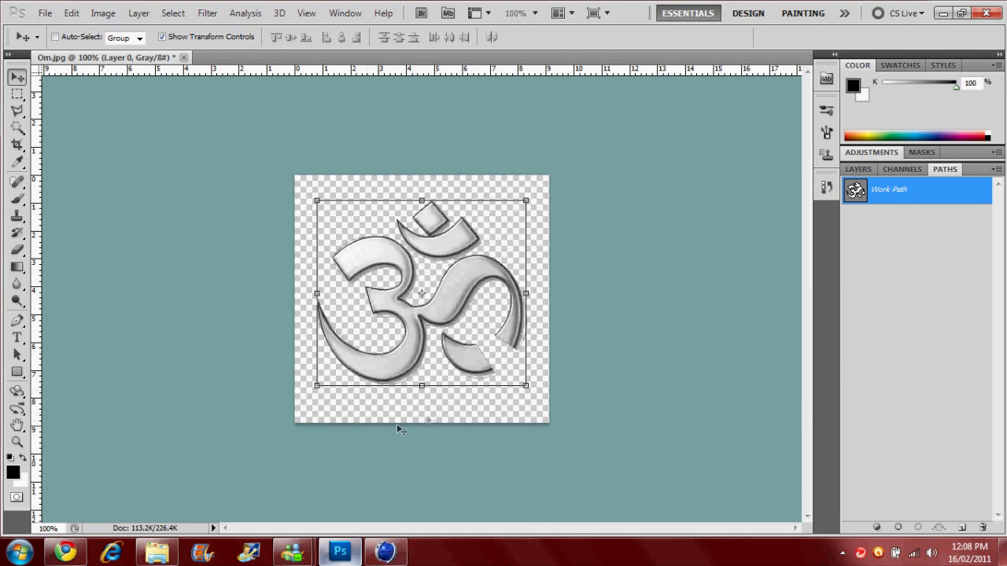
pyautogui.click(385, 552)
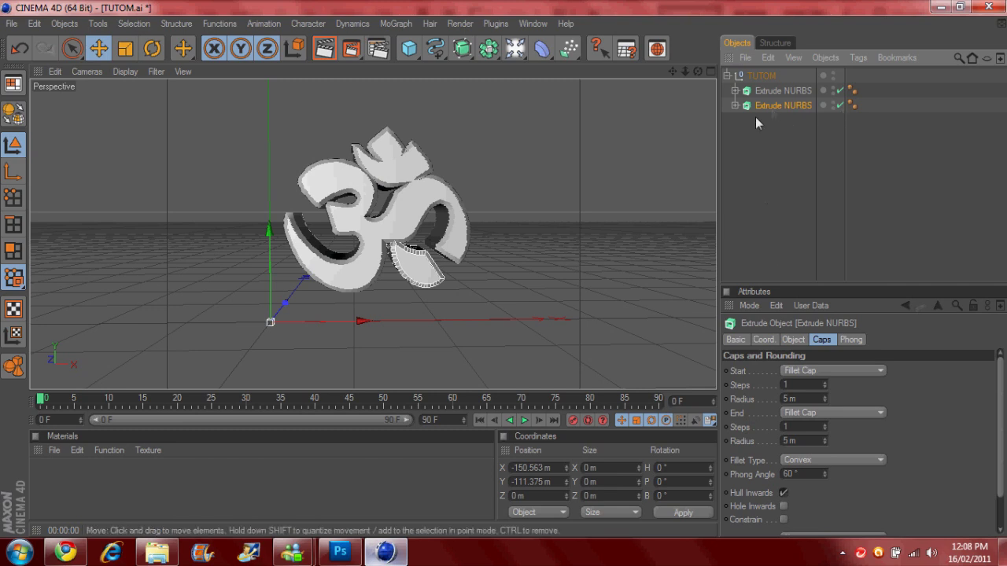
# Test-rotate the small Om piece and the TUTOM group, undo both, then deselect.
pyautogui.click(151, 48)
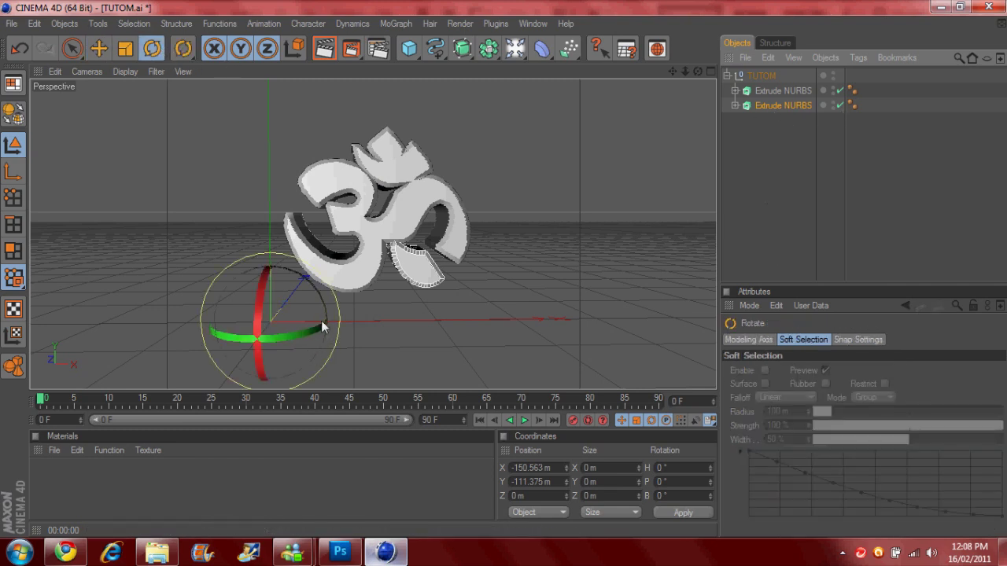
pyautogui.moveTo(321, 320); pyautogui.dragTo(399, 304)
pyautogui.hotkey('ctrl', 'z')
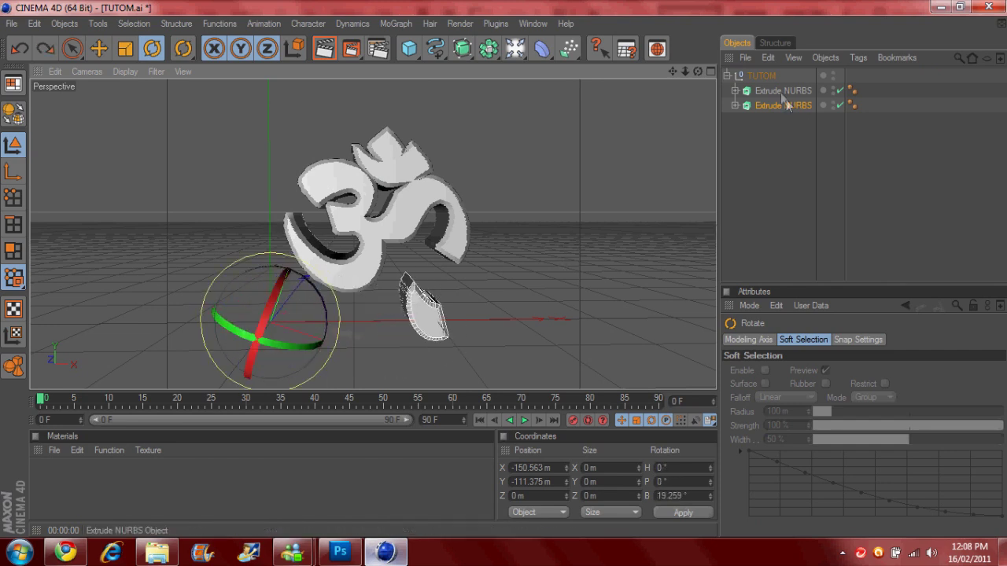
pyautogui.click(760, 77)
pyautogui.moveTo(467, 257); pyautogui.dragTo(484, 217)
pyautogui.hotkey('ctrl', 'z')
pyautogui.click(742, 211)
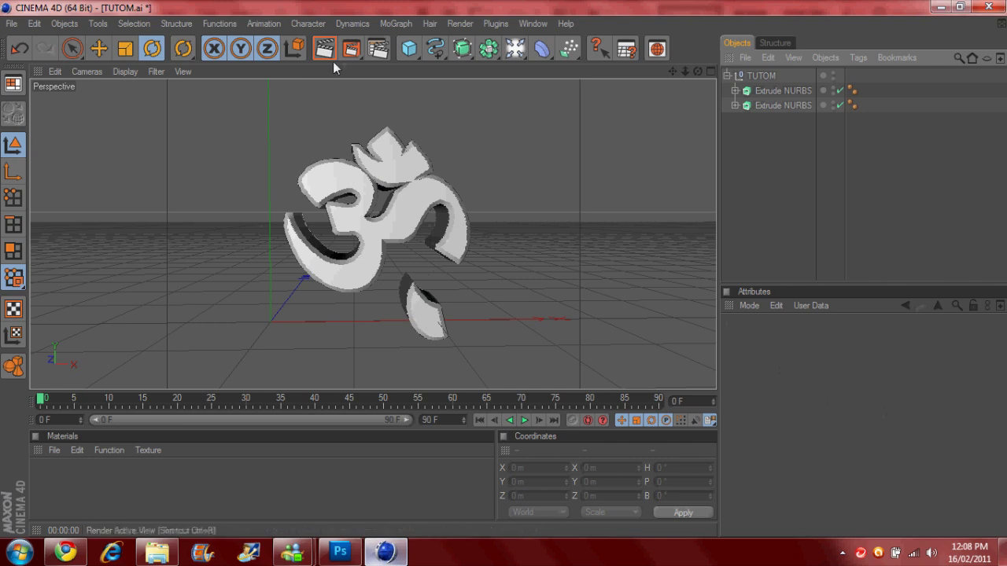
# Set the render output to the HDV/HDTV 720 29.97 preset (1280x720).
pyautogui.click(380, 50)
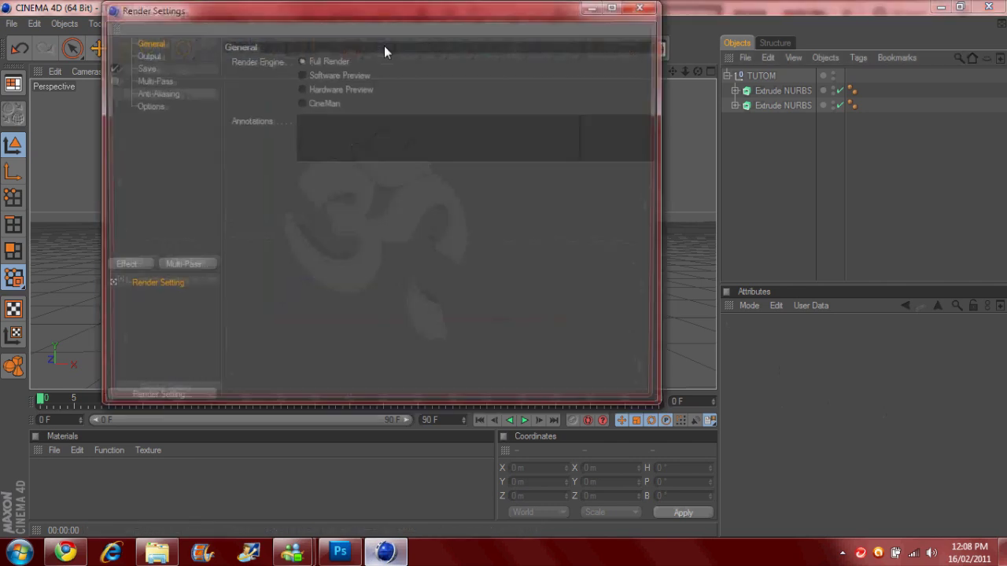
pyautogui.click(156, 56)
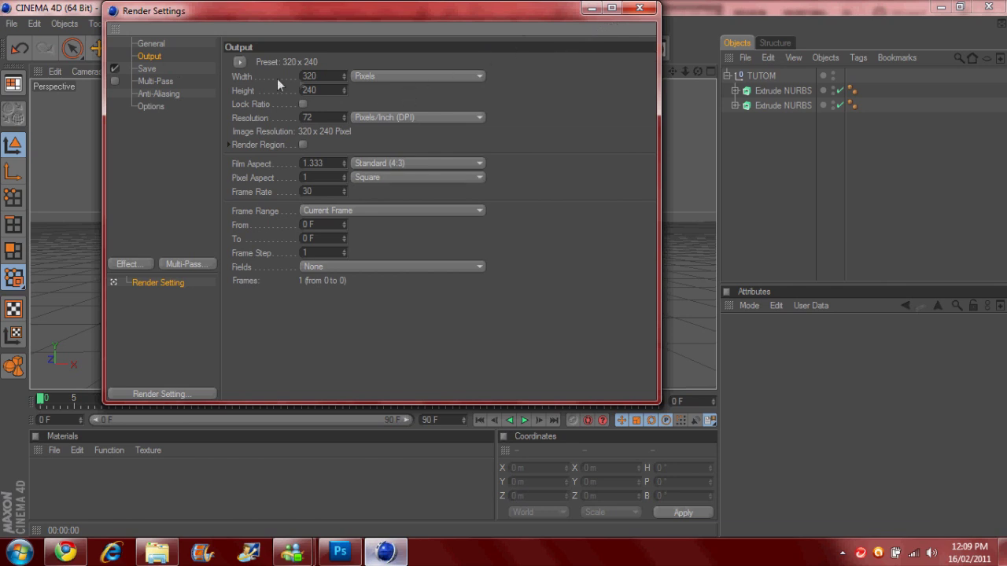
pyautogui.click(239, 62)
pyautogui.moveTo(280, 122)
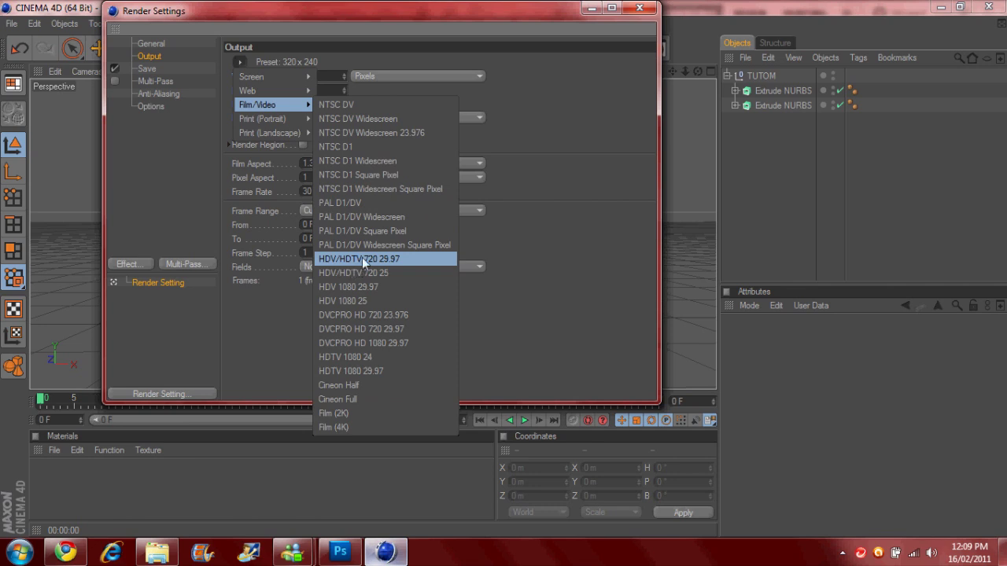
pyautogui.click(364, 260)
# Make the saved render format PNG with an alpha channel for transparency.
pyautogui.click(147, 70)
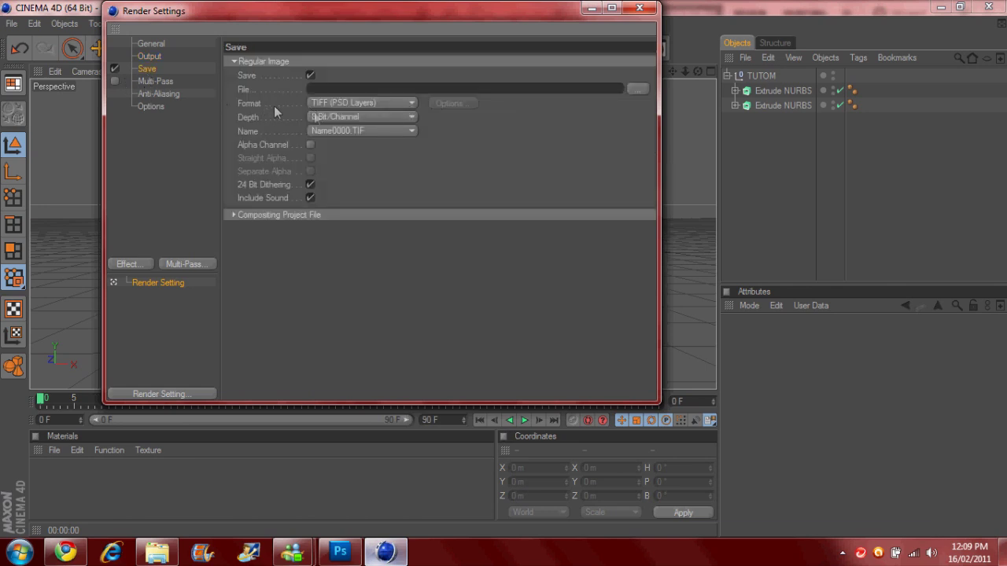
pyautogui.click(360, 103)
pyautogui.click(346, 227)
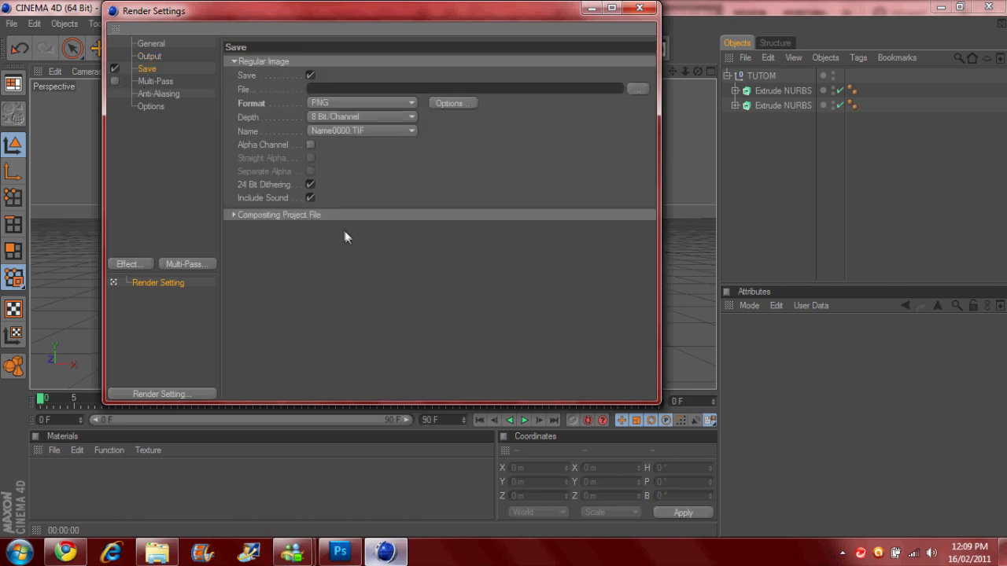
pyautogui.click(310, 145)
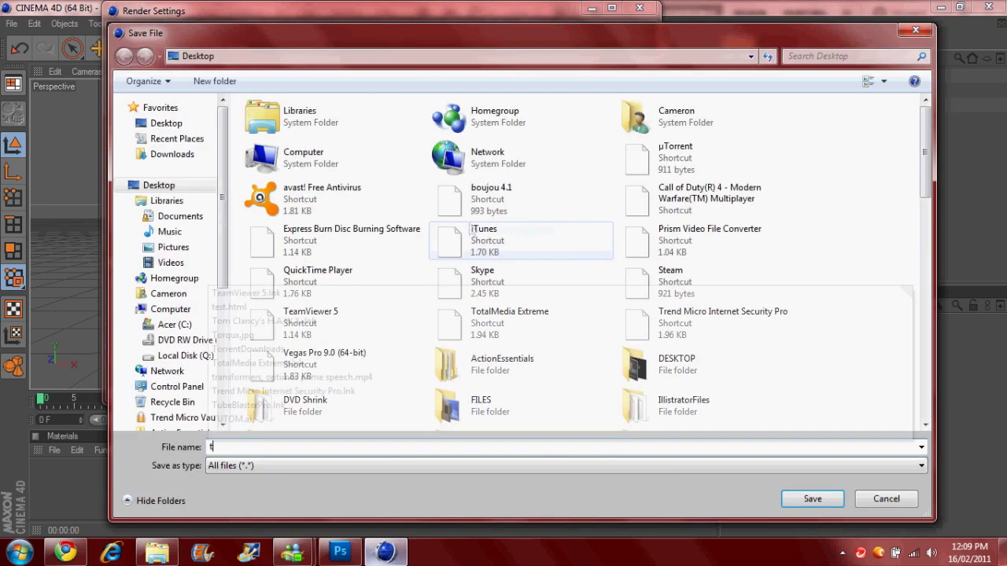
# Save the render file as 'tutom' on the Desktop, declining to overwrite another file.
pyautogui.write('tutom')
pyautogui.click(470, 228)
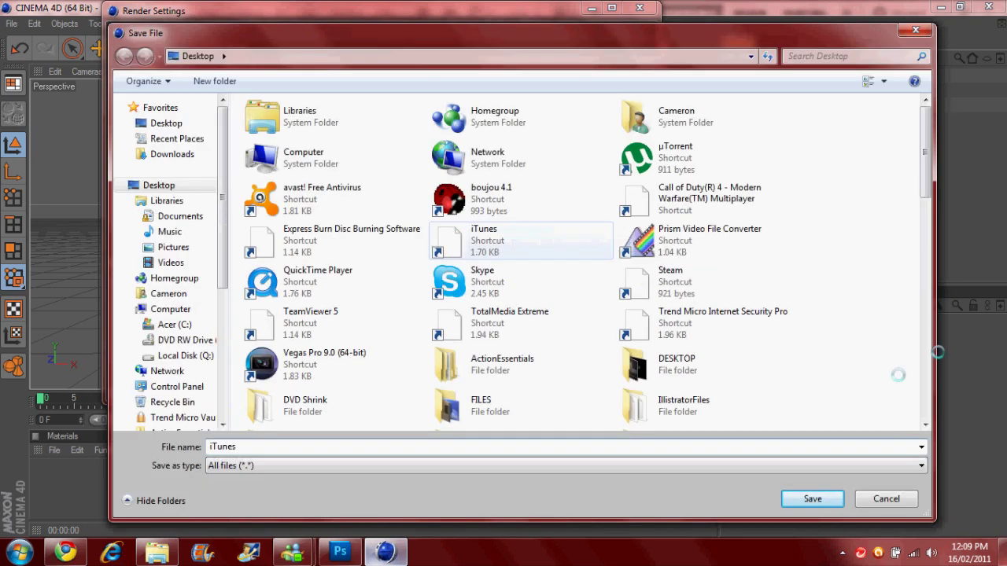
pyautogui.click(818, 499)
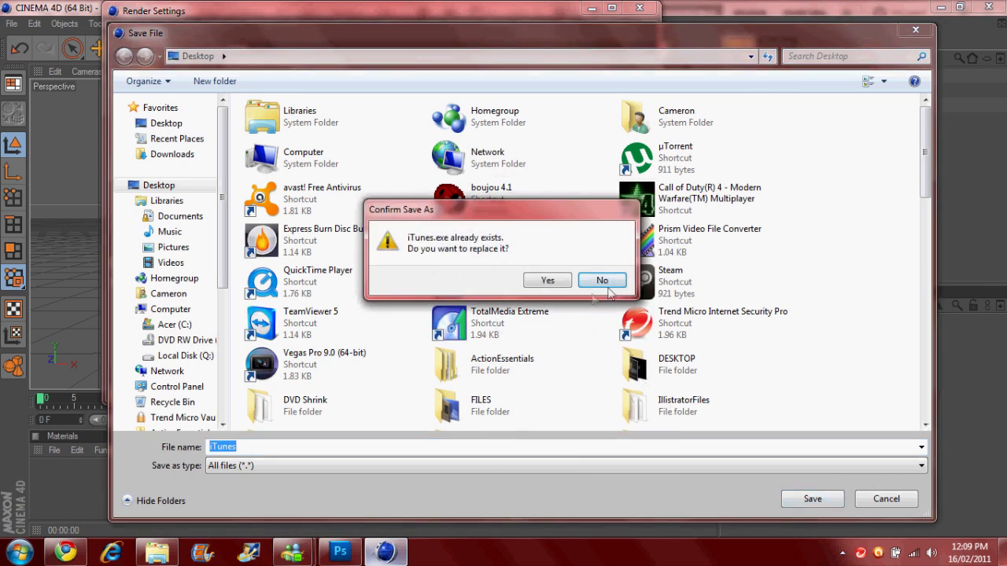
pyautogui.click(603, 281)
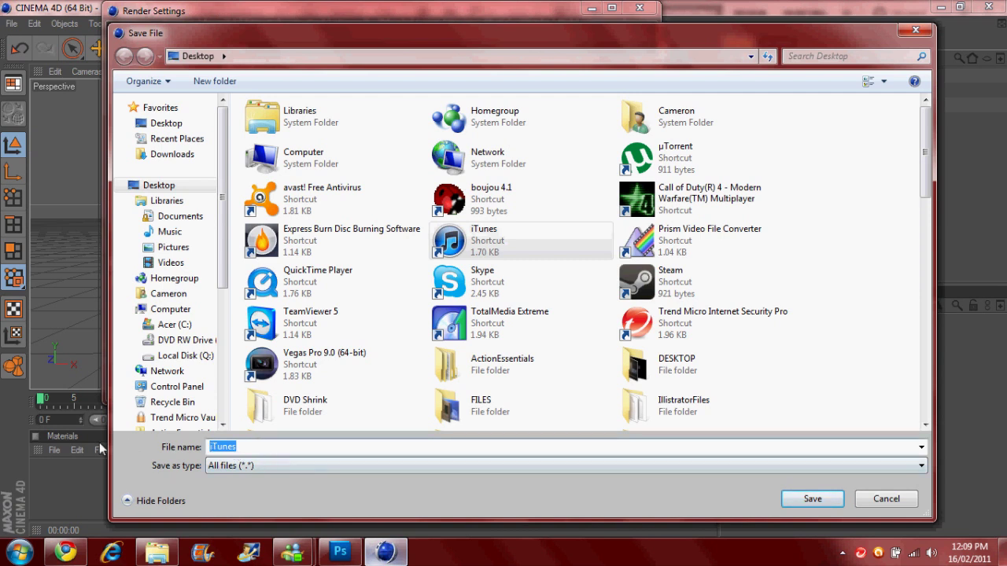
pyautogui.press('BackSpace')
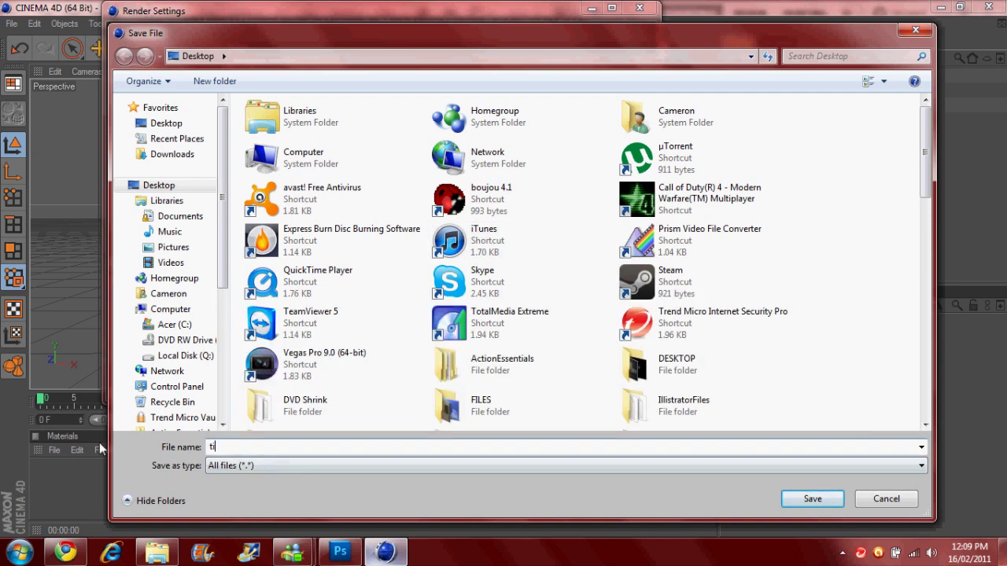
pyautogui.write('tutom')
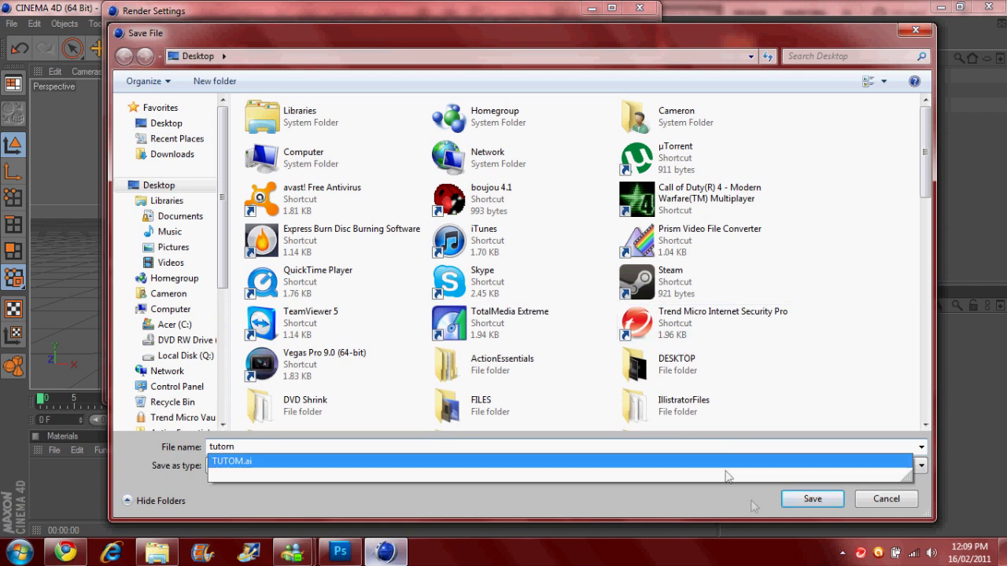
pyautogui.click(813, 499)
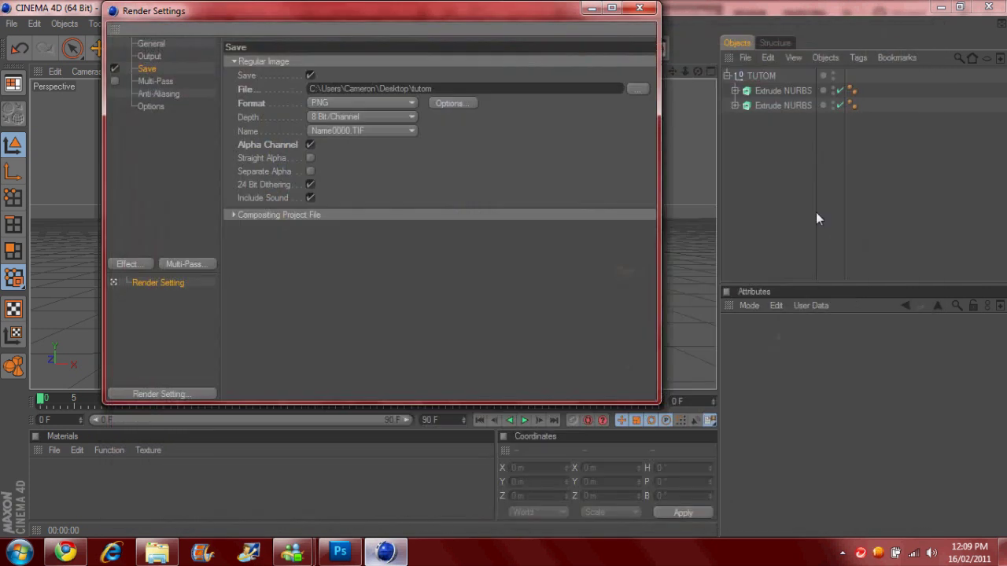
# Render the Om to the Picture Viewer, let it finish, then return to Photoshop.
pyautogui.click(638, 8)
pyautogui.click(355, 52)
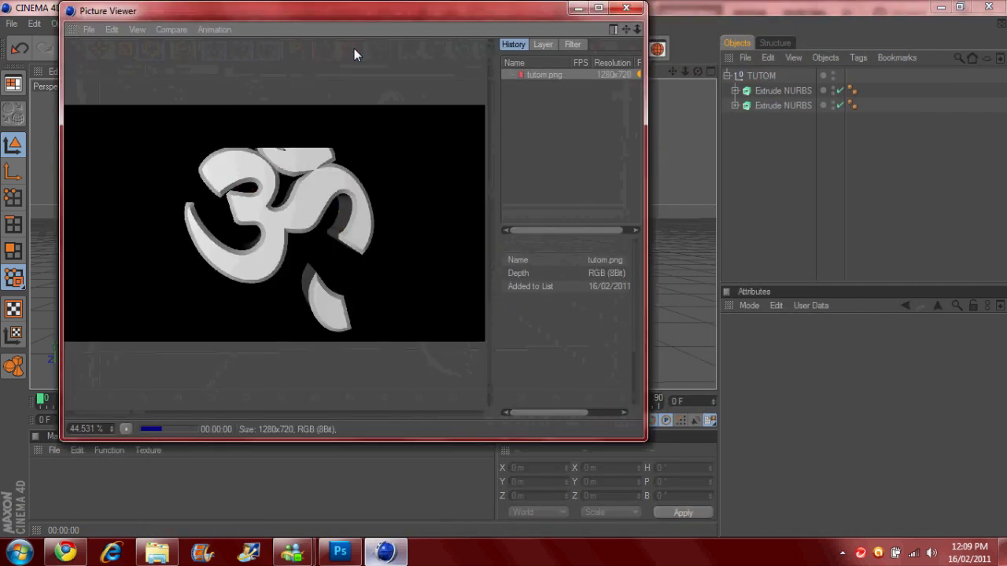
pyautogui.click(626, 8)
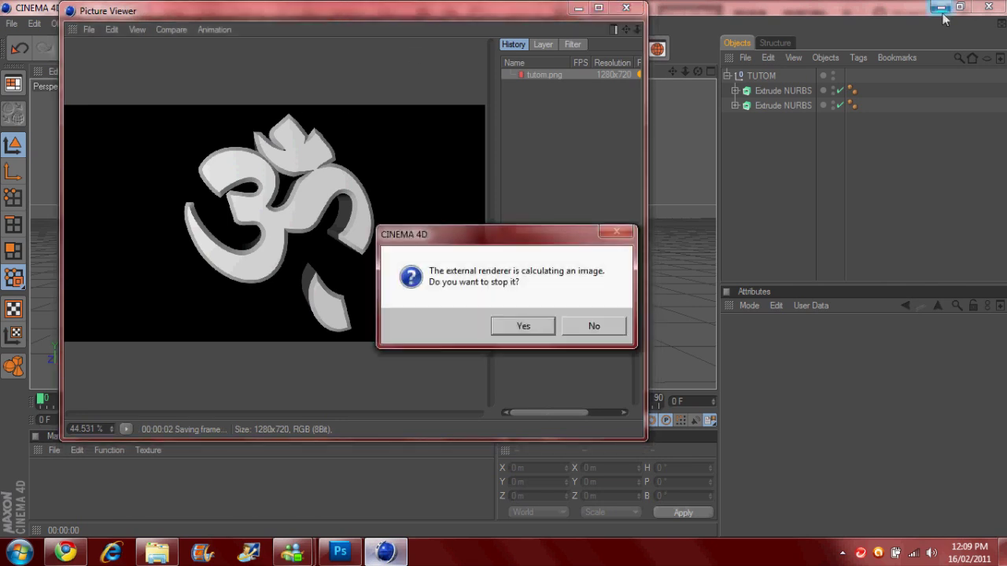
pyautogui.click(591, 321)
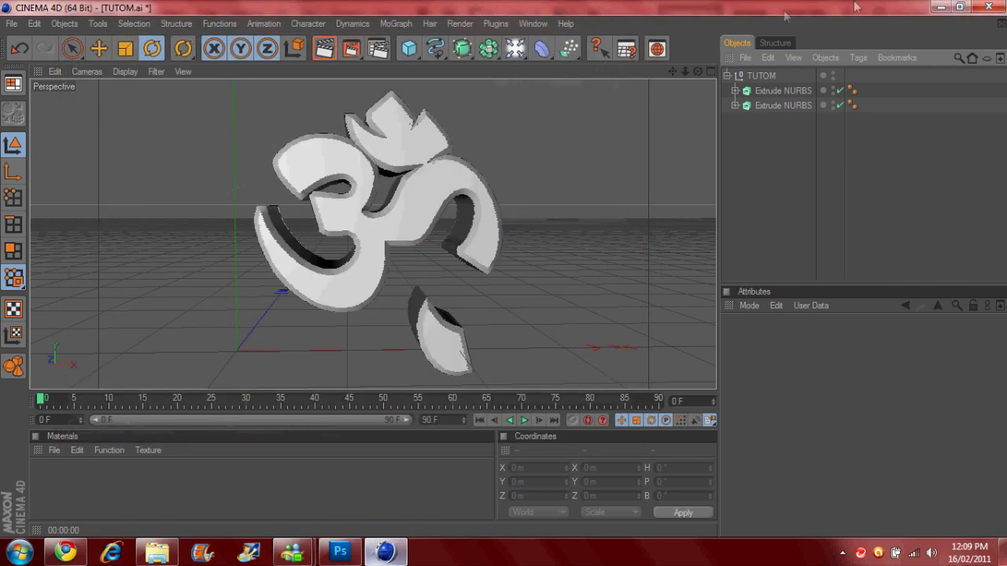
pyautogui.click(941, 7)
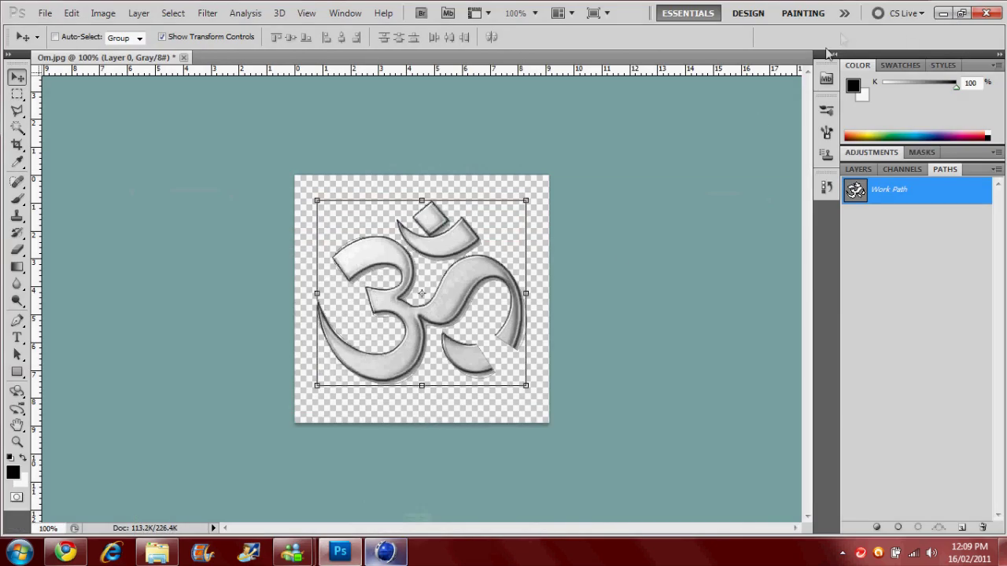
# Cancel closing Om.jpg and hide Photoshop to reveal the desktop.
pyautogui.click(183, 57)
pyautogui.press('Return')
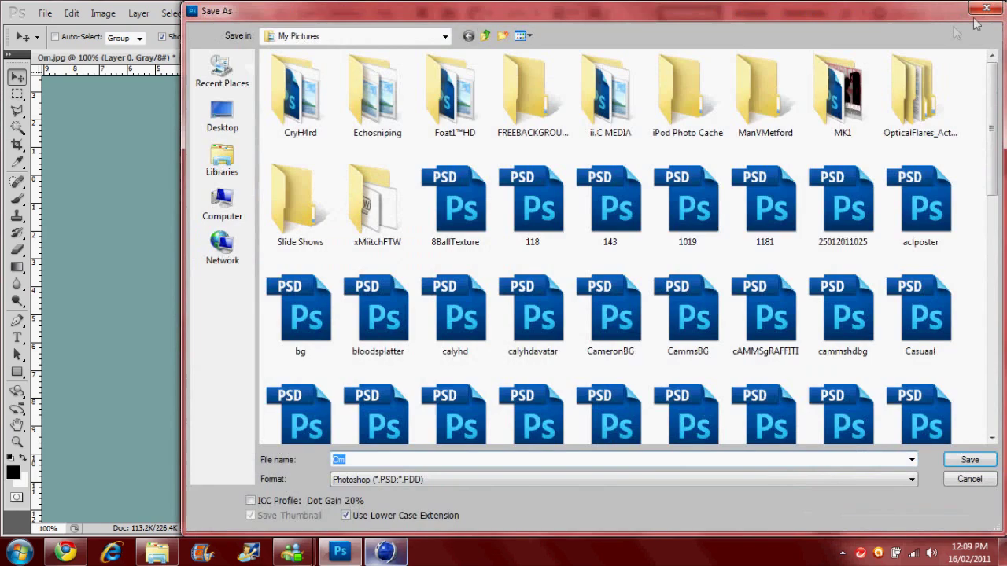
pyautogui.click(986, 9)
pyautogui.click(944, 11)
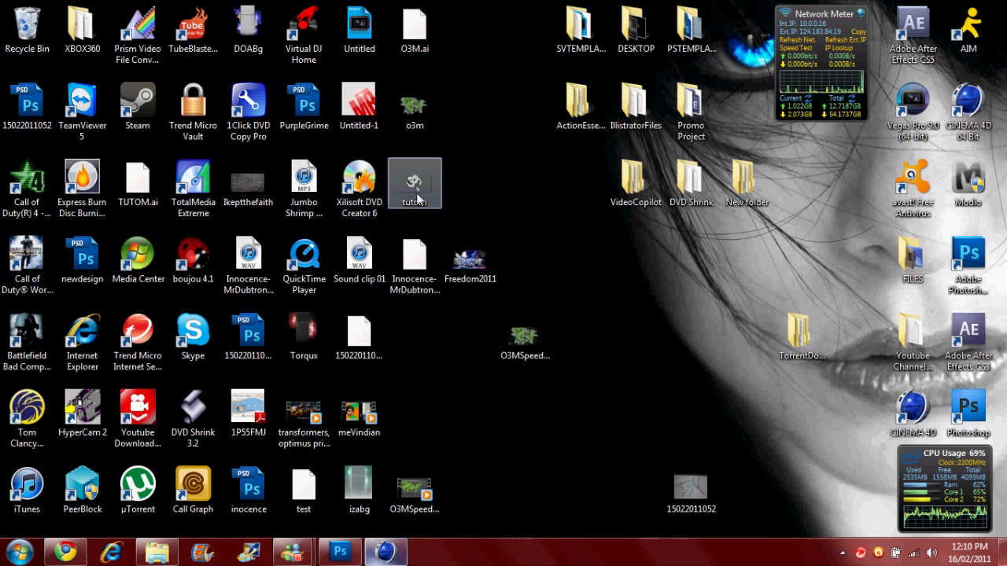
# Open tutom.png in Photoshop and toggle Layer 0's visibility to check transparency.
pyautogui.moveTo(417, 192); pyautogui.dragTo(302, 60)
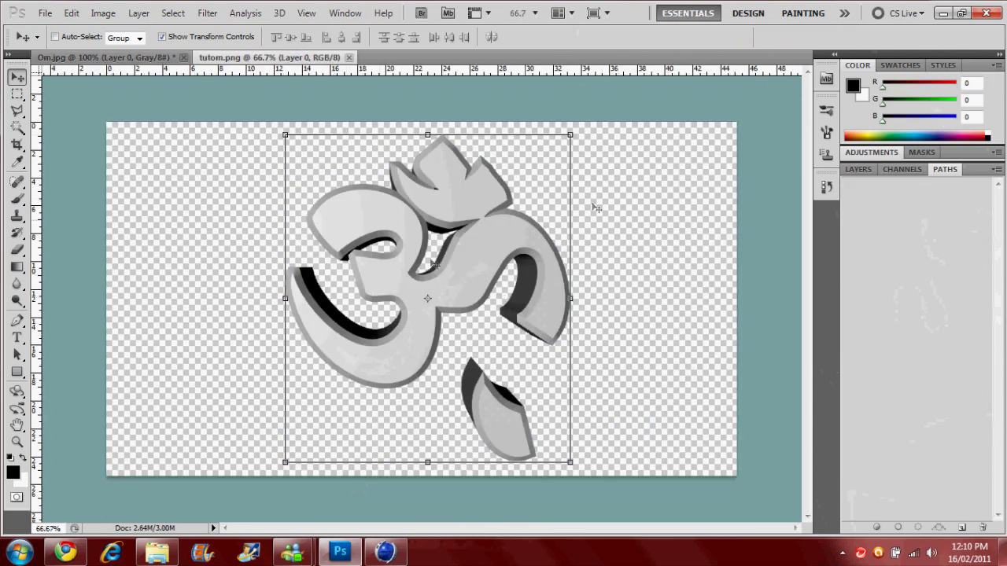
pyautogui.click(858, 169)
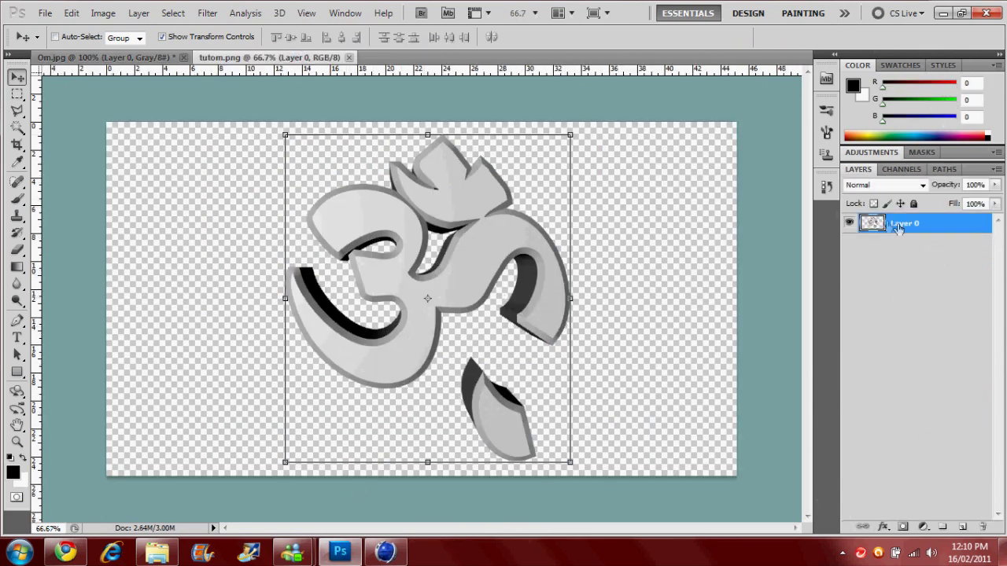
pyautogui.click(849, 224)
pyautogui.click(850, 225)
# Close tutom.png without saving and quit Photoshop, discarding Om.jpg changes.
pyautogui.click(355, 57)
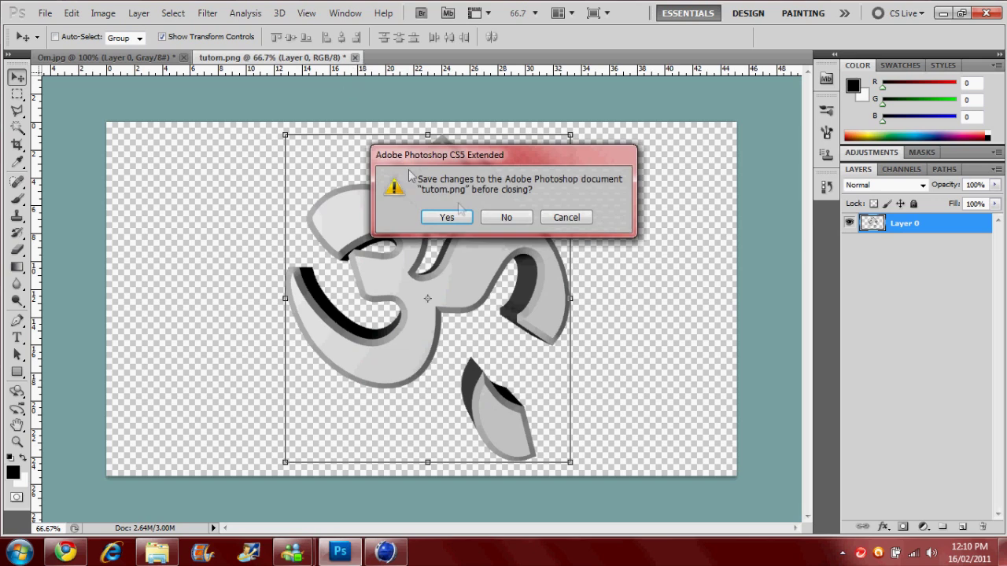
pyautogui.click(506, 217)
pyautogui.click(961, 13)
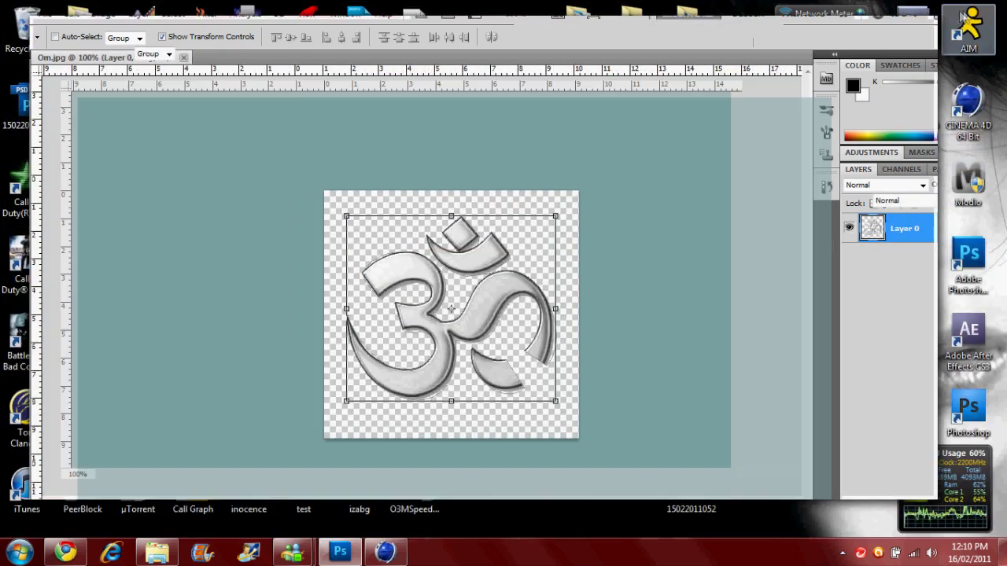
pyautogui.click(914, 29)
pyautogui.click(506, 217)
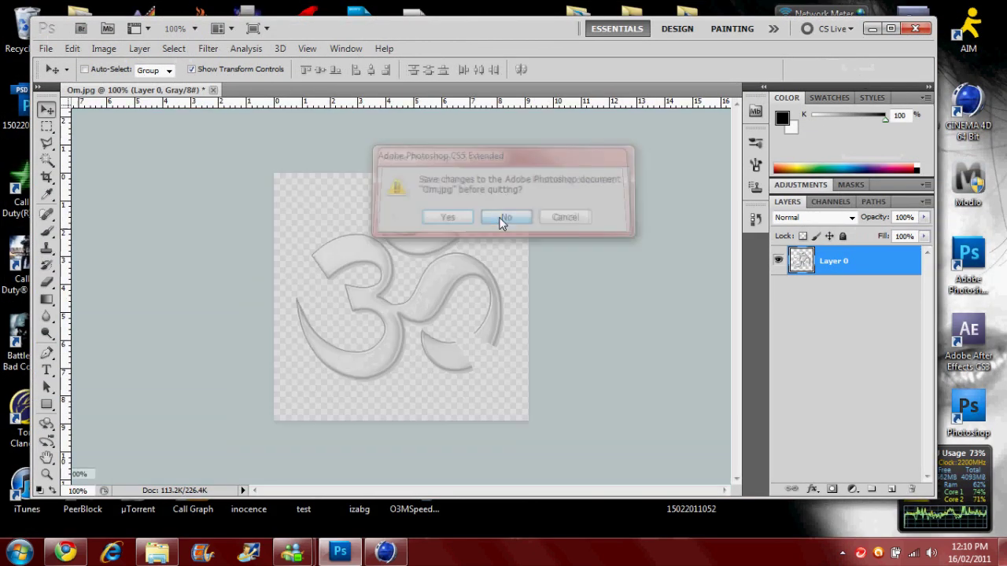